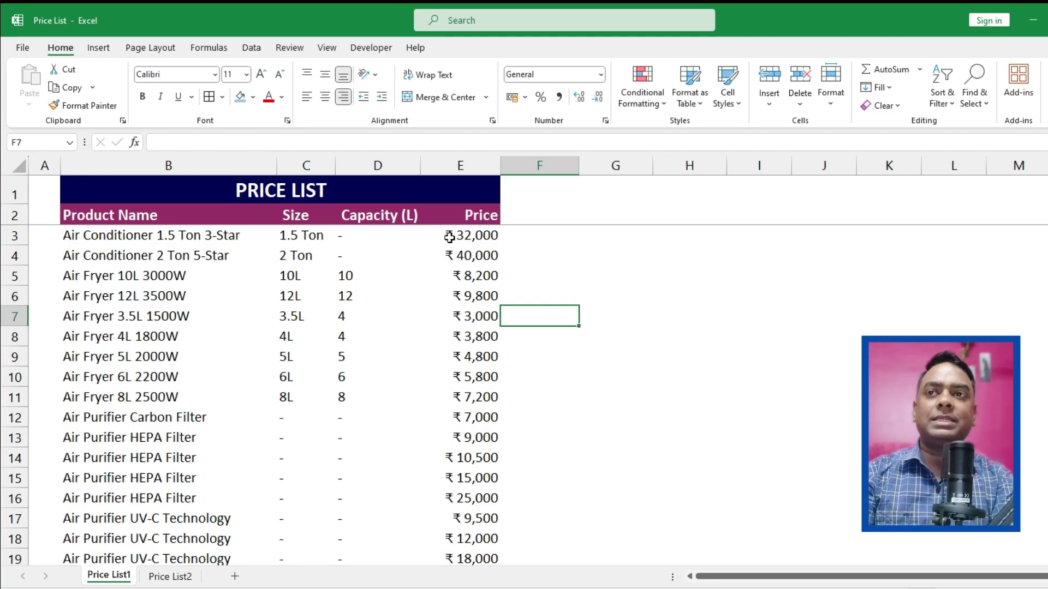
- Add filters to the price list's header row and filter the Product Name column for tv
{"action": "left_click", "coordinate": [180, 214]}
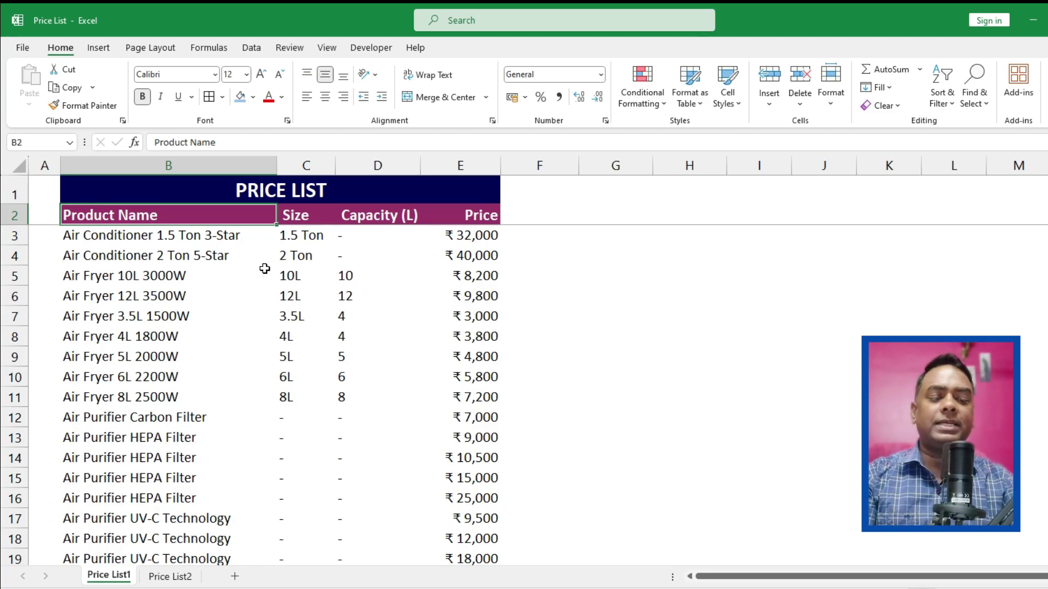
{"action": "left_click", "coordinate": [192, 338]}
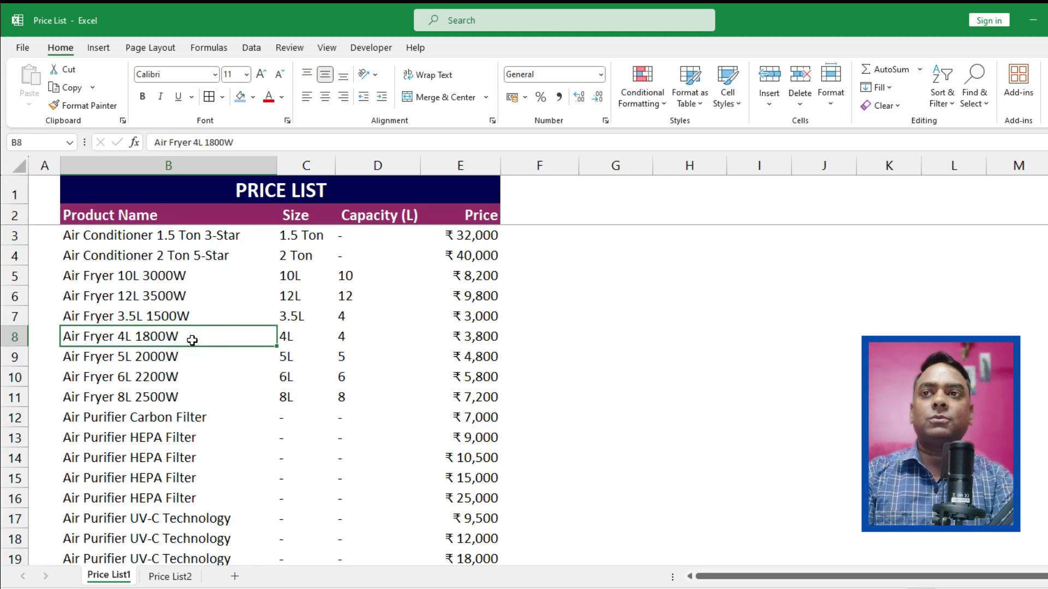
{"action": "left_click", "coordinate": [164, 215]}
{"action": "key", "text": "shift+space"}
{"action": "key", "text": "ctrl+shift+l"}
{"action": "left_click", "coordinate": [240, 295]}
{"action": "left_click", "coordinate": [270, 217]}
{"action": "left_click", "coordinate": [192, 383]}
{"action": "type", "text": "tv"}
{"action": "key", "text": "Return"}
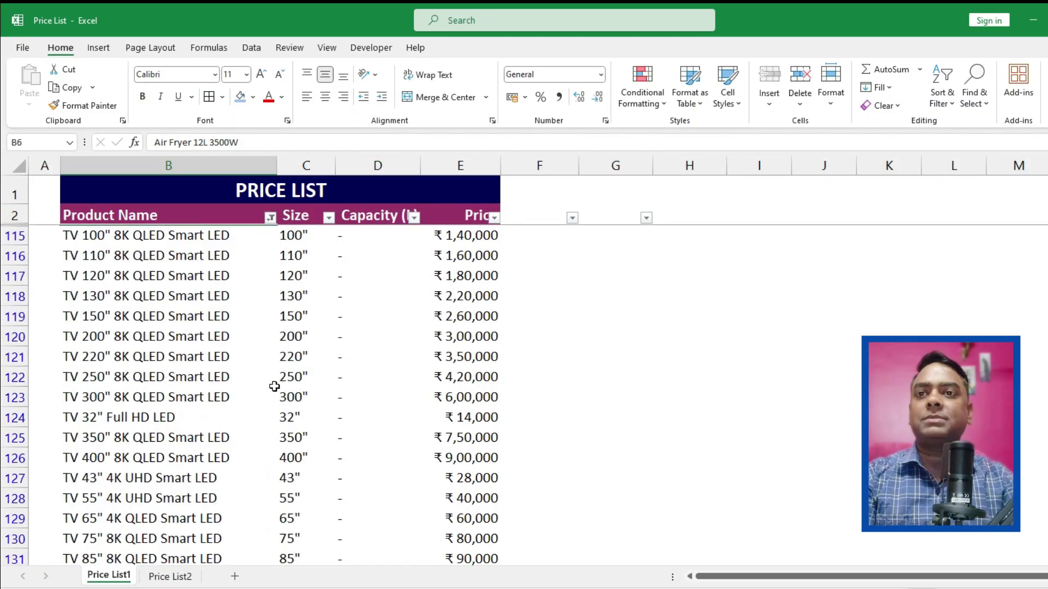
- Filter the Size column of the TV rows to 300" only
{"action": "left_click", "coordinate": [303, 446]}
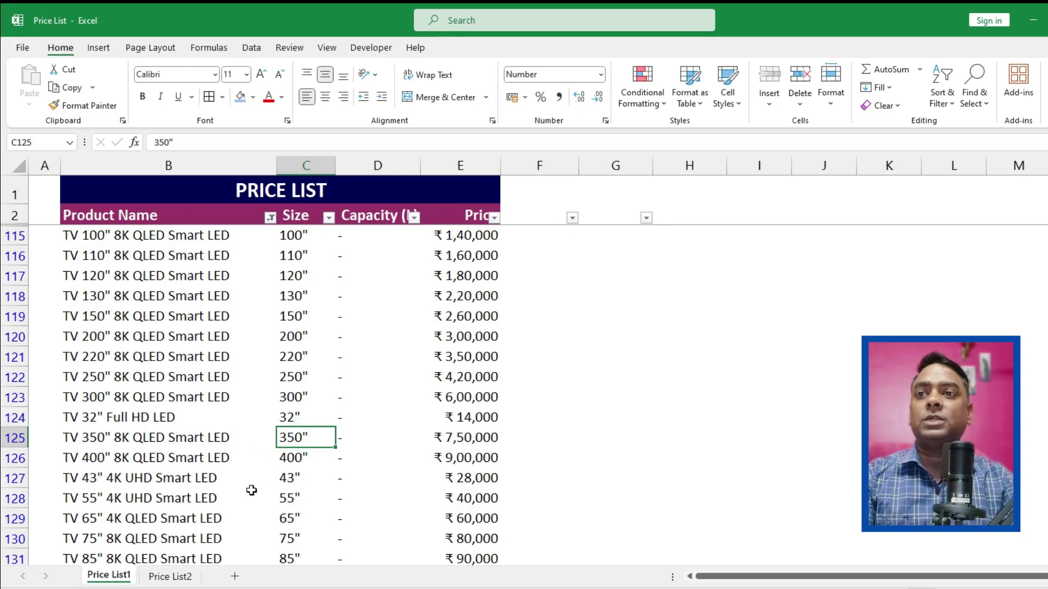
{"action": "scroll", "coordinate": [251, 490], "scroll_direction": "down", "scroll_amount": 2}
{"action": "left_click", "coordinate": [188, 322]}
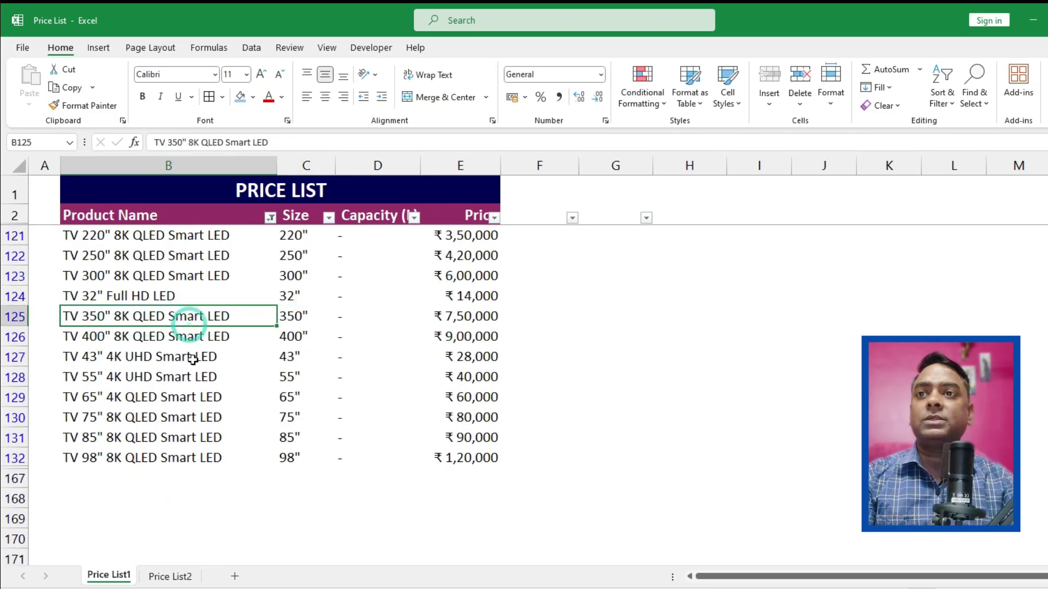
{"action": "left_click", "coordinate": [223, 339]}
{"action": "scroll", "coordinate": [257, 416], "scroll_direction": "up", "scroll_amount": 2}
{"action": "left_click", "coordinate": [328, 217]}
{"action": "left_click", "coordinate": [213, 400]}
{"action": "scroll", "coordinate": [204, 492], "scroll_direction": "down", "scroll_amount": 3}
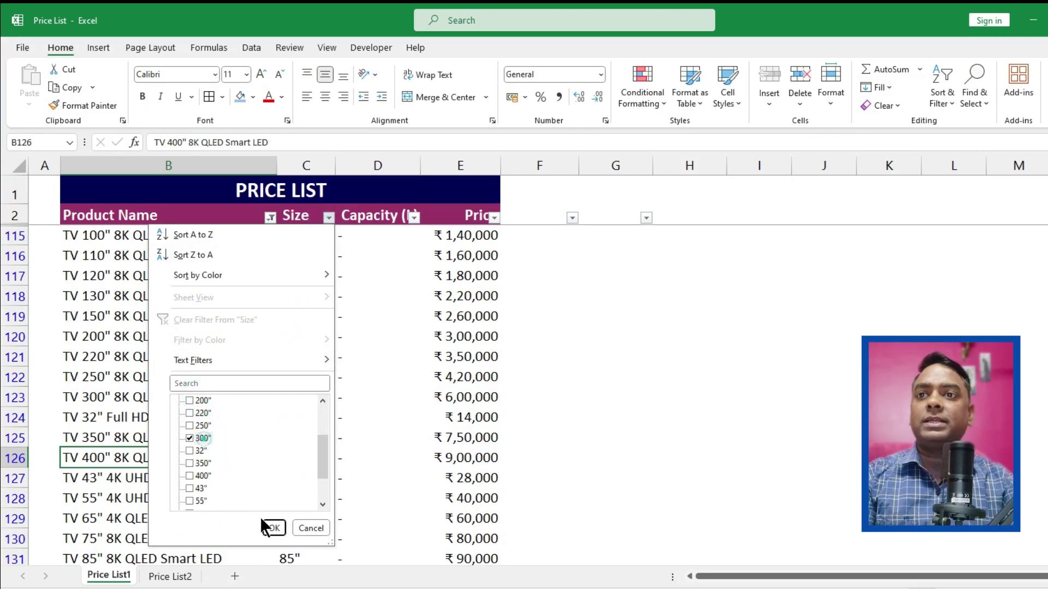
{"action": "left_click", "coordinate": [262, 521]}
- Add the 100" size to the Size column filter, and undo the size filtering
{"action": "left_click", "coordinate": [328, 218]}
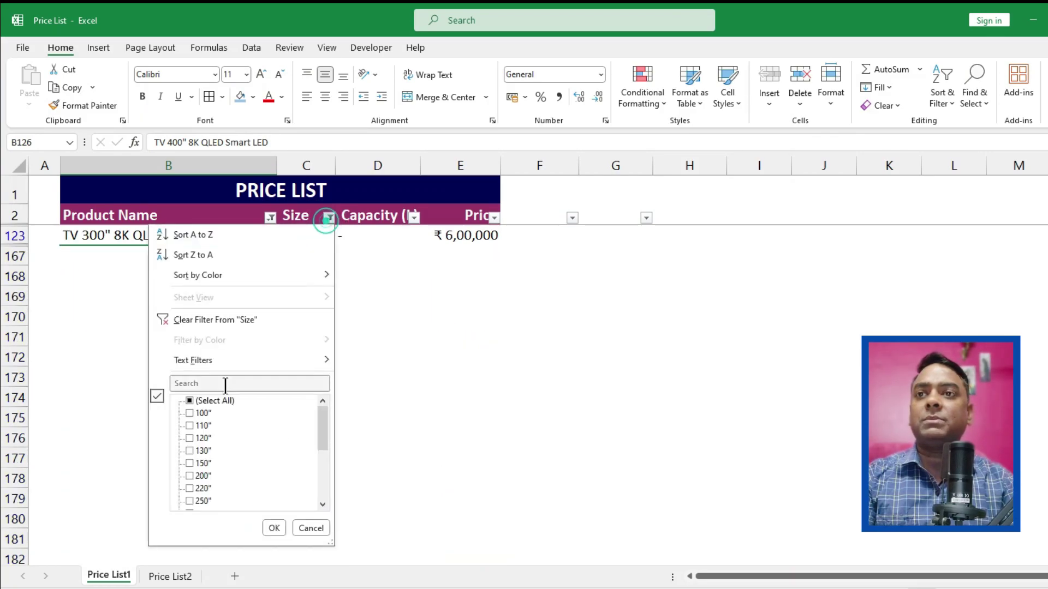
{"action": "left_click", "coordinate": [201, 415]}
{"action": "left_click", "coordinate": [268, 527]}
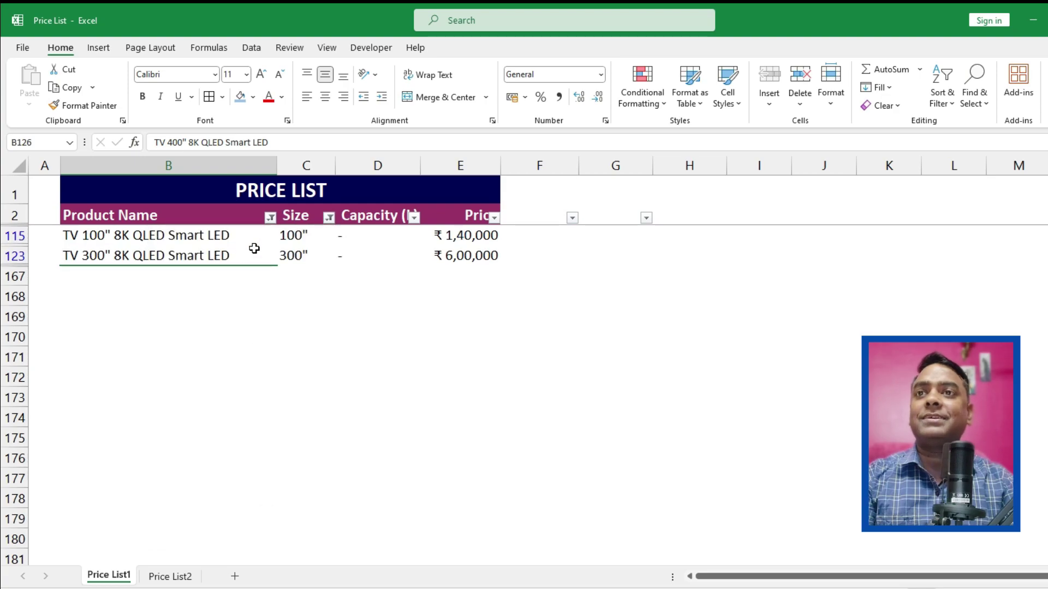
{"action": "left_click", "coordinate": [362, 253]}
{"action": "key", "text": "ctrl+z"}
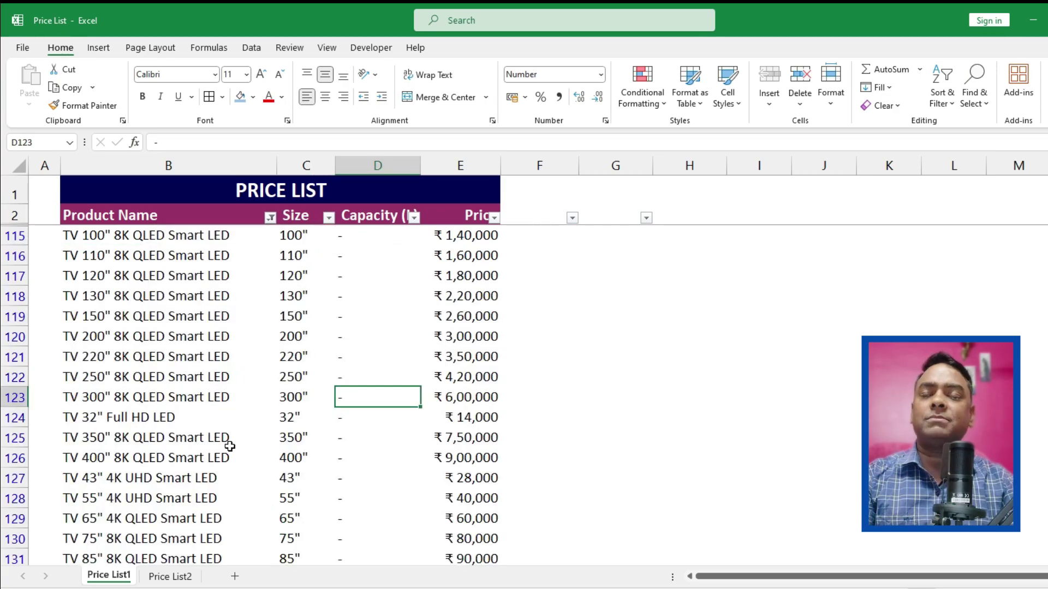
- On the Price List2 sheet, enter tv as the Product Name criterion and run the filter
{"action": "left_click", "coordinate": [170, 576]}
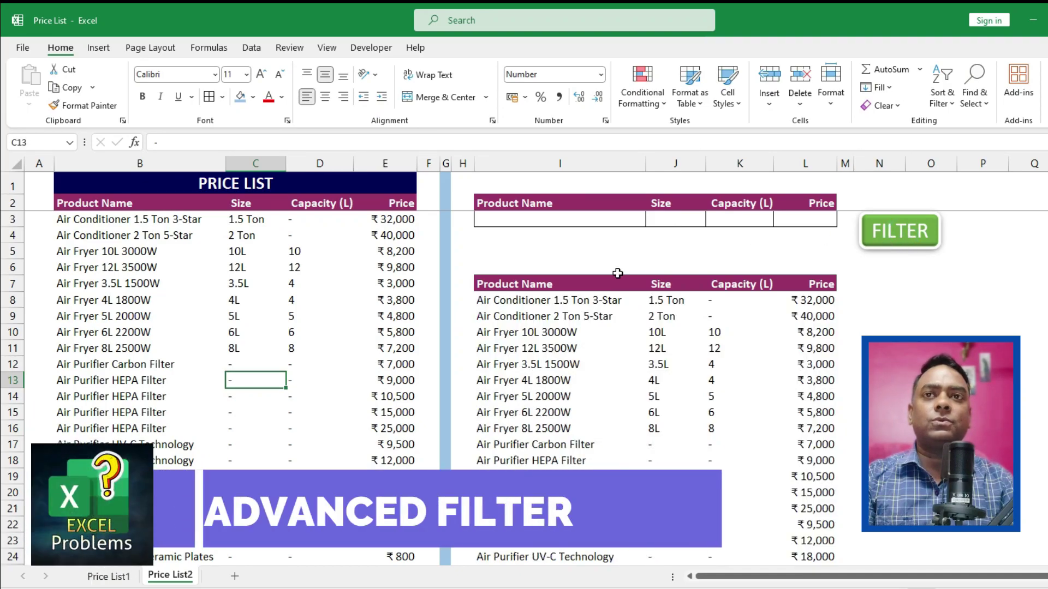
{"action": "left_click", "coordinate": [491, 316]}
{"action": "left_click", "coordinate": [547, 227]}
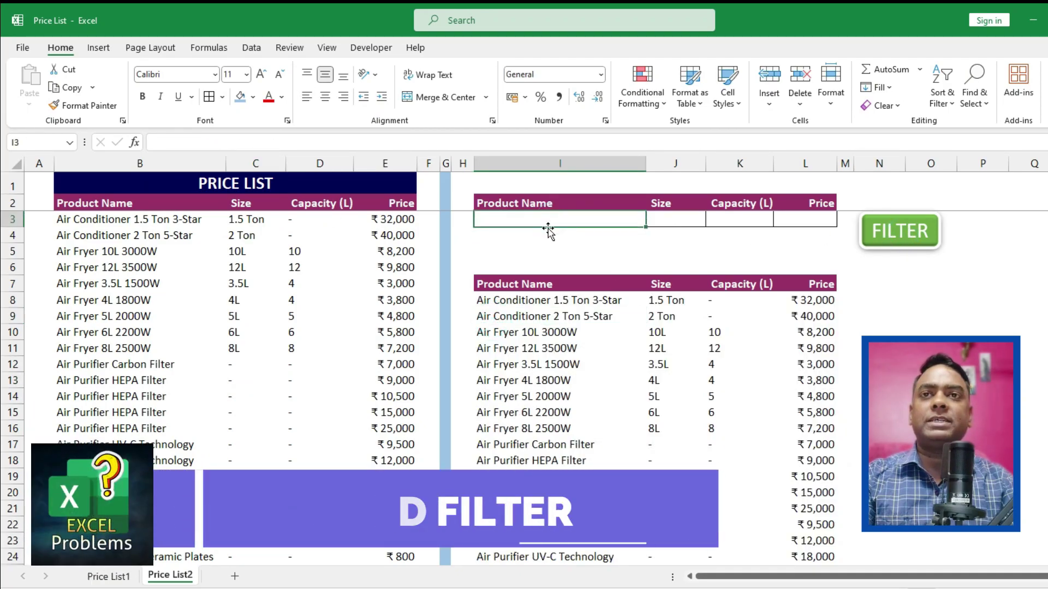
{"action": "type", "text": "tv"}
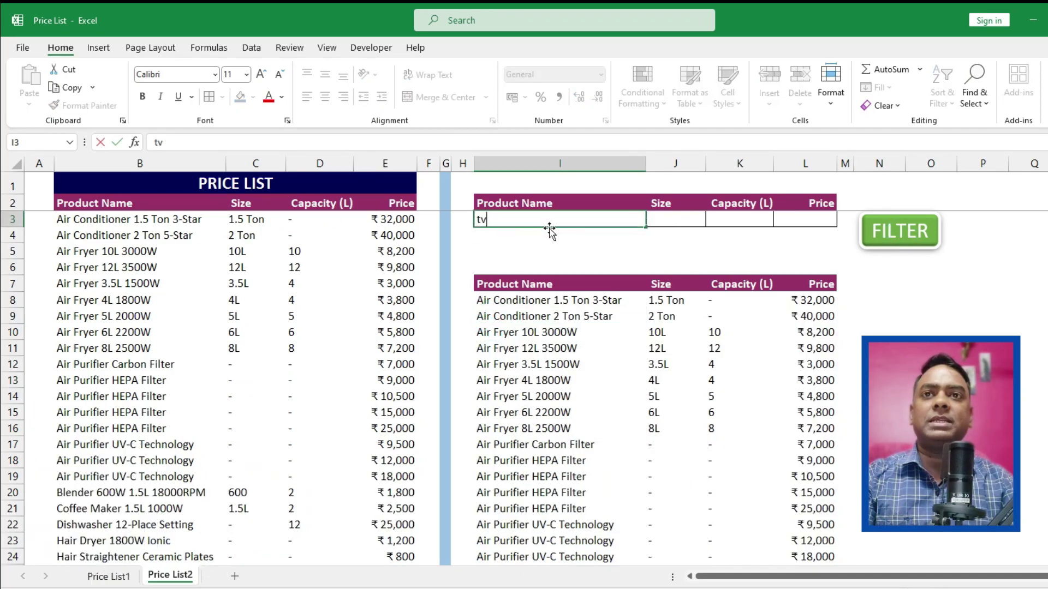
{"action": "left_click", "coordinate": [903, 229]}
{"action": "scroll", "coordinate": [547, 265], "scroll_direction": "down", "scroll_amount": 1}
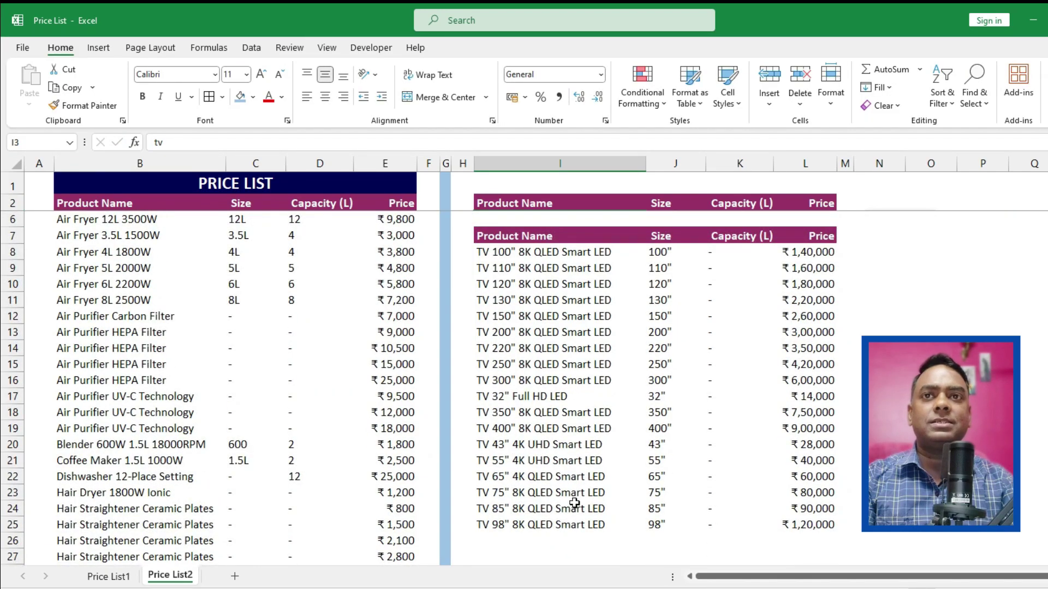
{"action": "scroll", "coordinate": [596, 368], "scroll_direction": "up", "scroll_amount": 1}
{"action": "scroll", "coordinate": [627, 336], "scroll_direction": "down", "scroll_amount": 4}
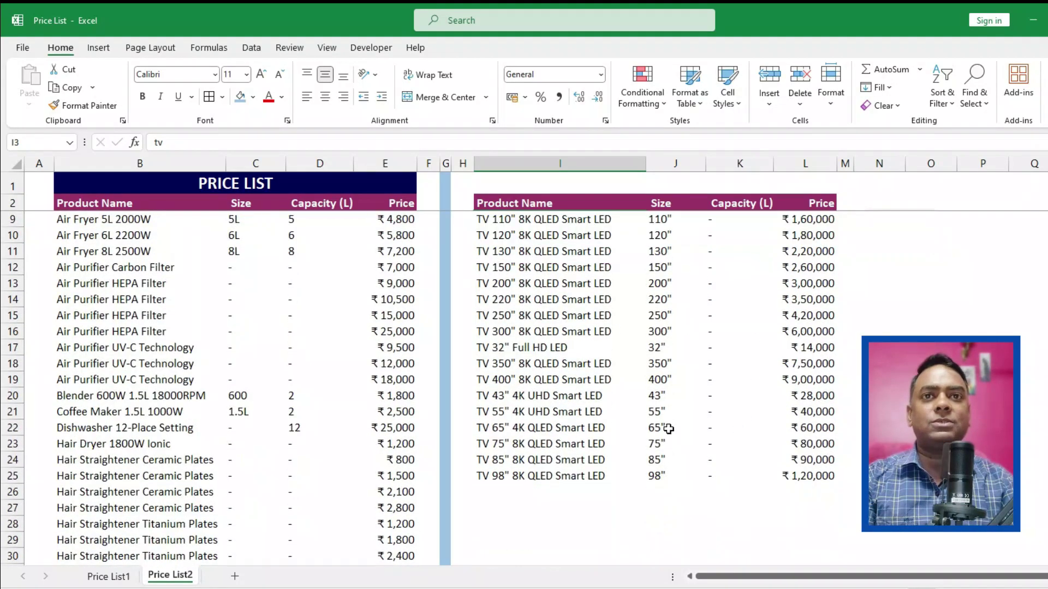
{"action": "scroll", "coordinate": [614, 230], "scroll_direction": "up", "scroll_amount": 4}
- Narrow the TV results by entering 200* as the Size criterion and running the filter
{"action": "left_click", "coordinate": [676, 221]}
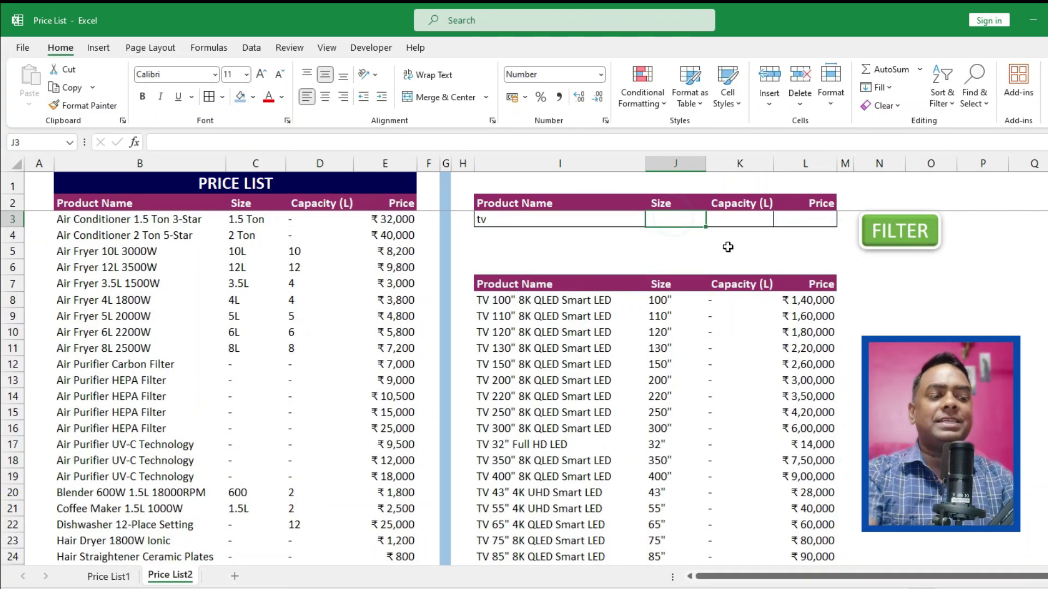
{"action": "type", "text": "200"}
{"action": "left_click", "coordinate": [890, 230]}
{"action": "double_click", "coordinate": [683, 221]}
{"action": "type", "text": "*"}
{"action": "left_click", "coordinate": [930, 252]}
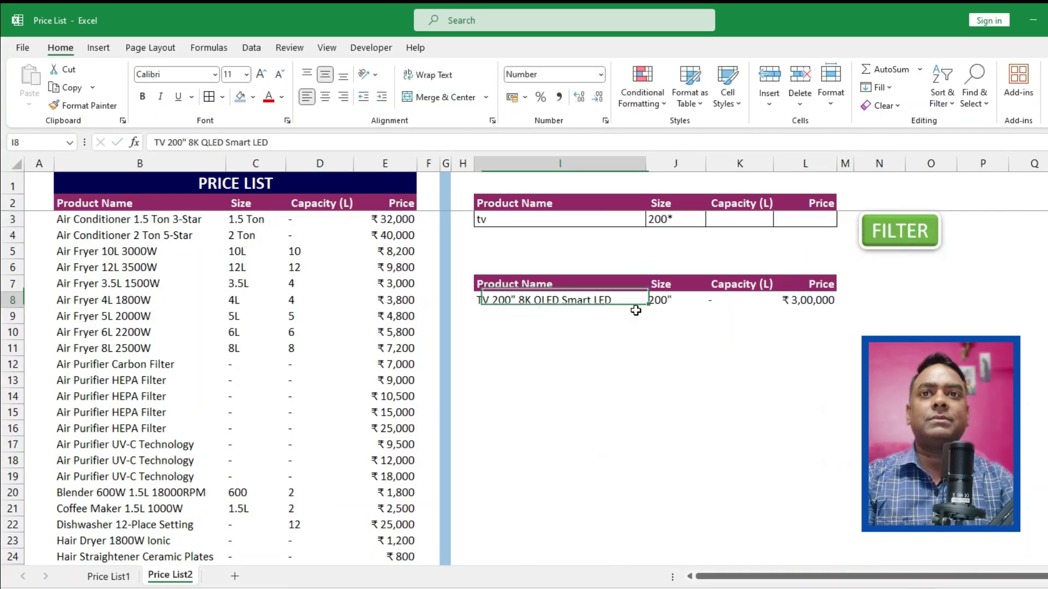
- Change the Product Name criterion to air, clear the Size criterion and filter the list
{"action": "left_click", "coordinate": [488, 220]}
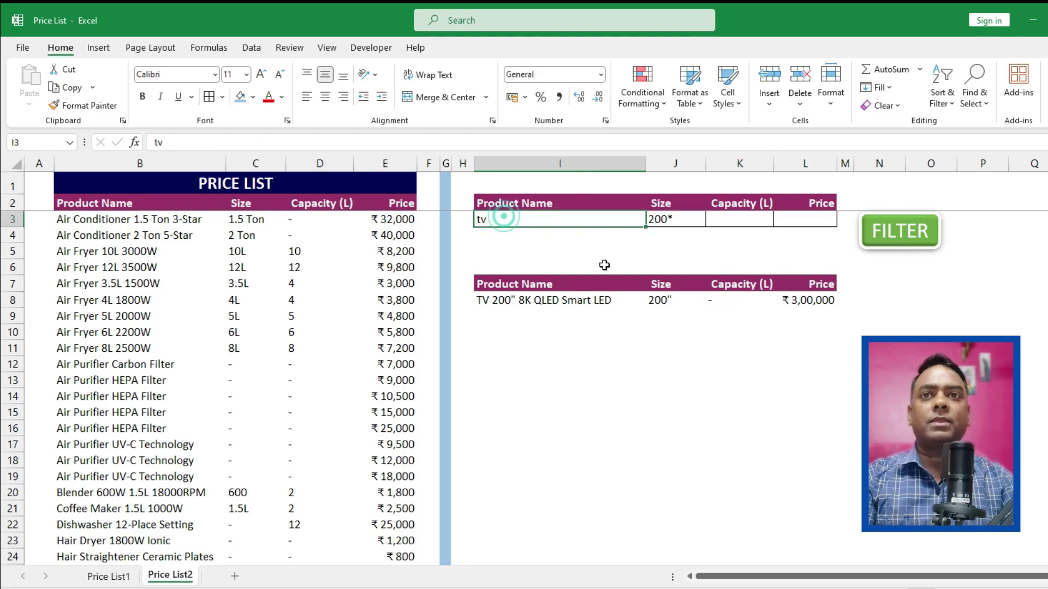
{"action": "type", "text": "a"}
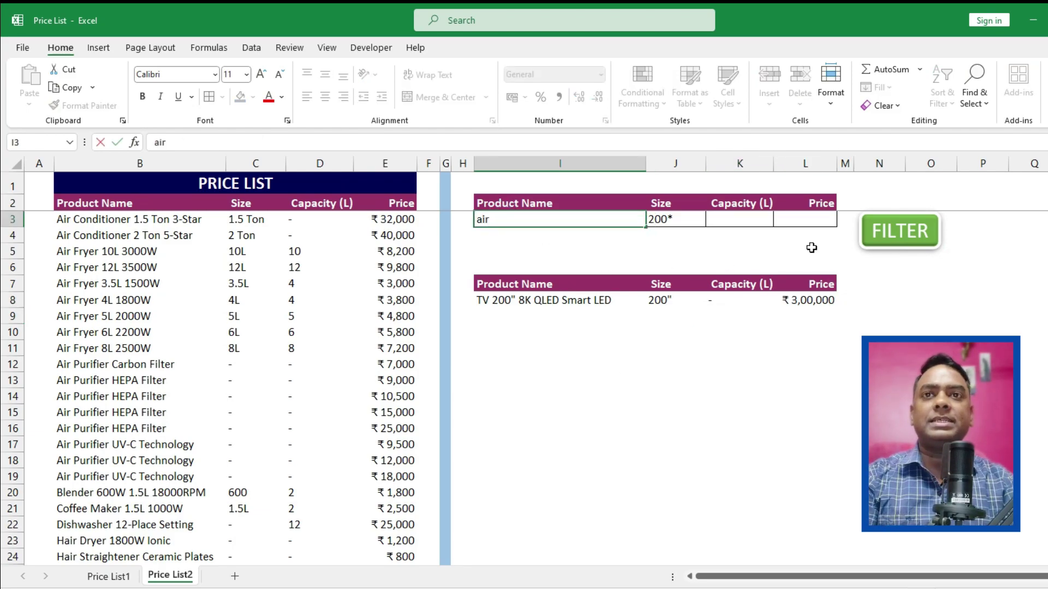
{"action": "type", "text": "ir"}
{"action": "key", "text": "Tab"}
{"action": "key", "text": "Delete"}
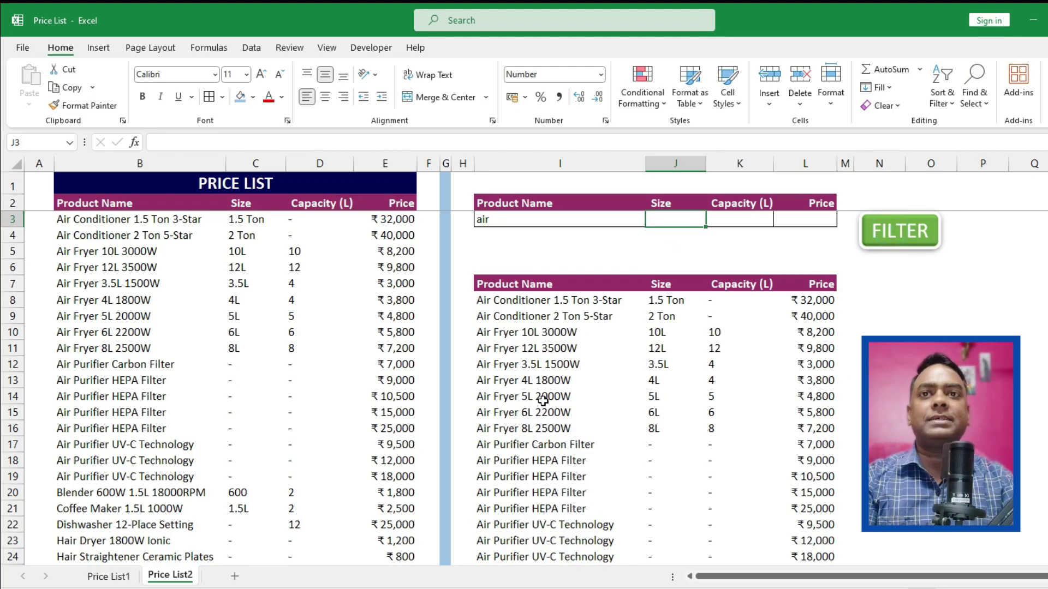
{"action": "scroll", "coordinate": [537, 472], "scroll_direction": "down", "scroll_amount": 3}
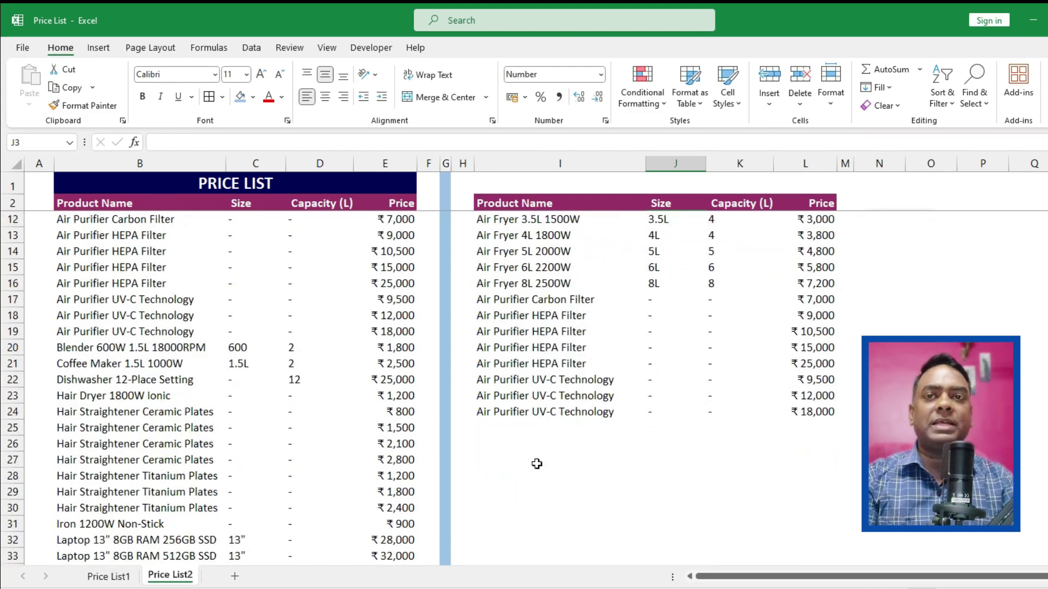
{"action": "scroll", "coordinate": [548, 411], "scroll_direction": "up", "scroll_amount": 3}
- Enter 2* as the Size criterion for the air products and run the filter
{"action": "left_click", "coordinate": [533, 220]}
{"action": "left_click", "coordinate": [682, 224]}
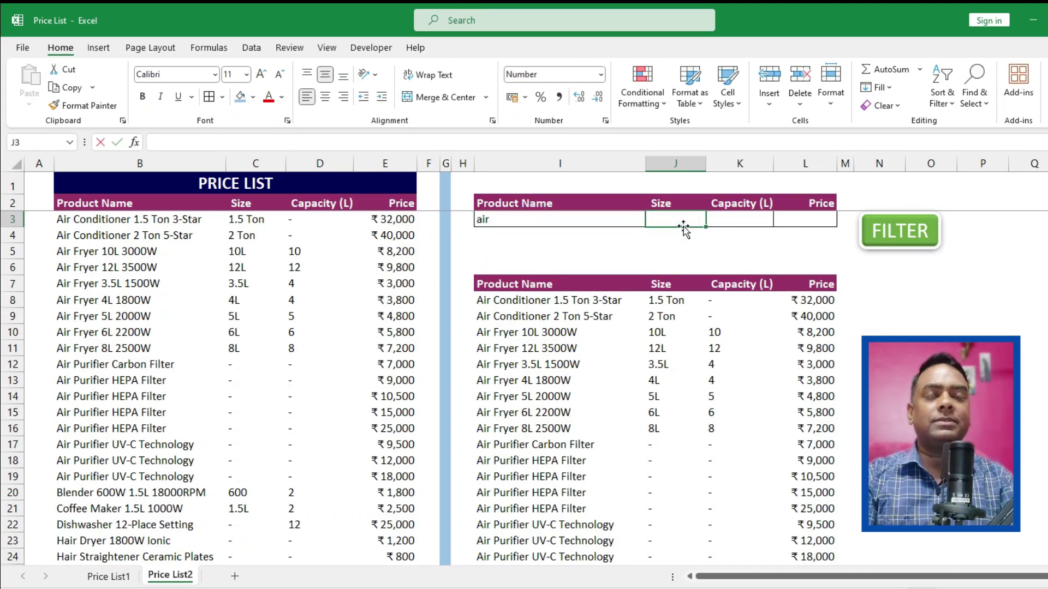
{"action": "type", "text": "2*"}
{"action": "left_click", "coordinate": [898, 232]}
{"action": "left_click", "coordinate": [702, 299]}
{"action": "left_click", "coordinate": [665, 317]}
{"action": "left_click", "coordinate": [786, 303]}
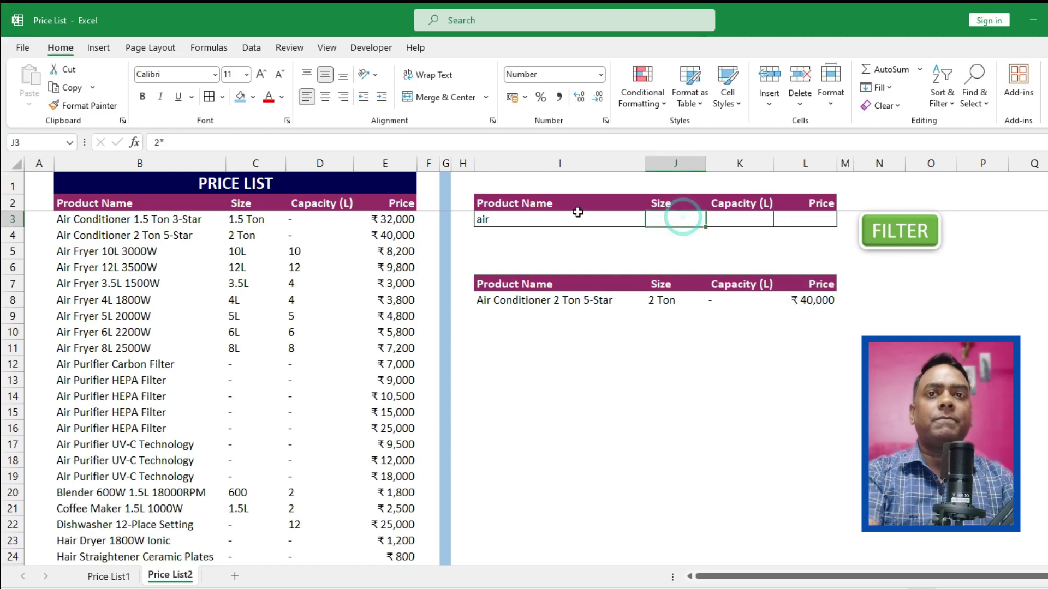
- Clear the Product Name and Size criteria, and filter the list by the product name *toas
{"action": "left_click_drag", "start_coordinate": [676, 219], "coordinate": [512, 221]}
{"action": "key", "text": "Delete"}
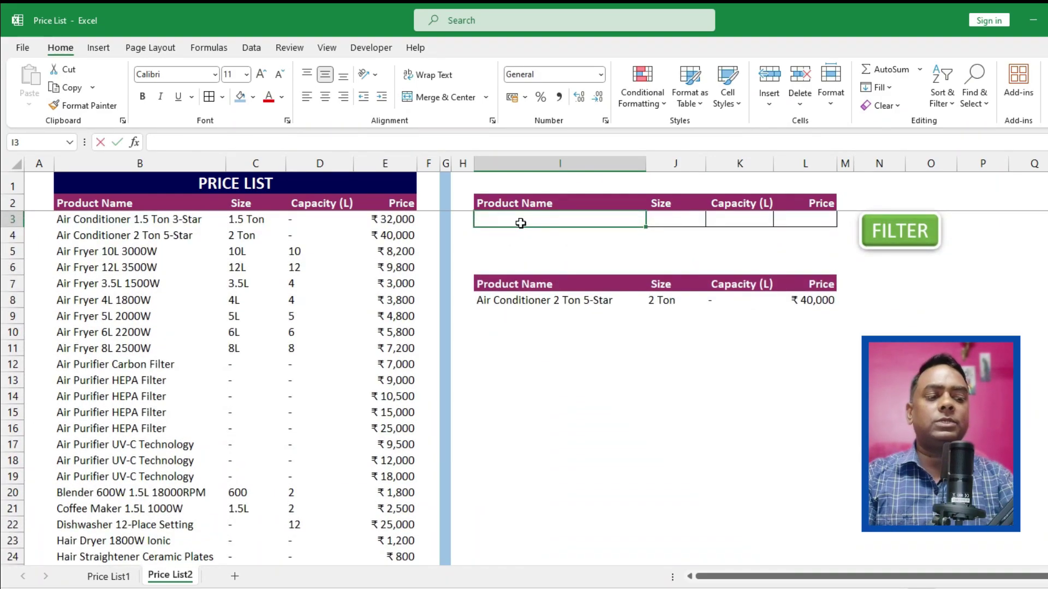
{"action": "type", "text": "*toas"}
{"action": "left_click", "coordinate": [894, 245]}
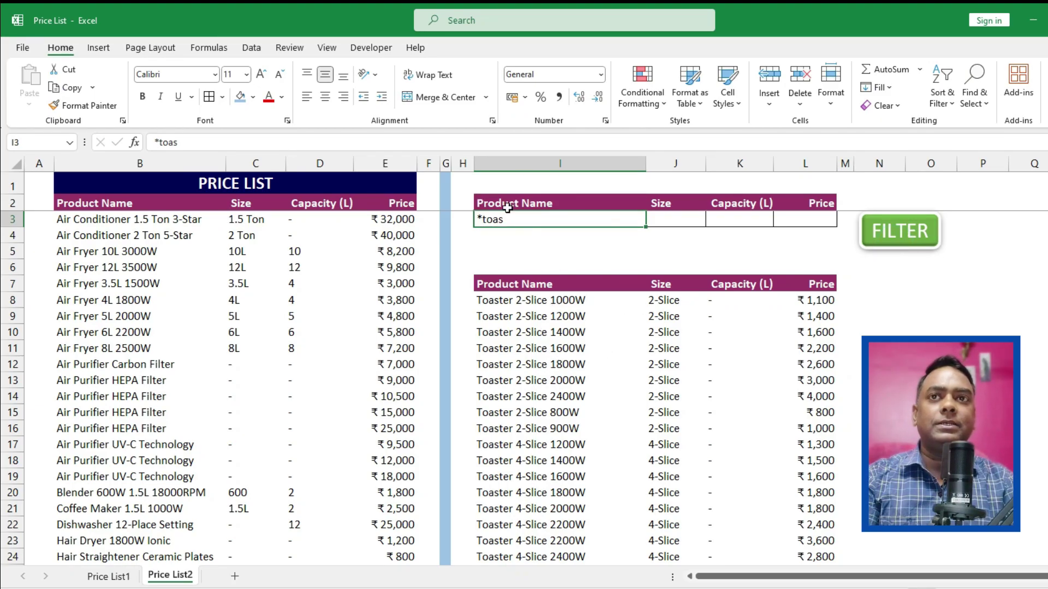
{"action": "scroll", "coordinate": [576, 359], "scroll_direction": "down", "scroll_amount": 3}
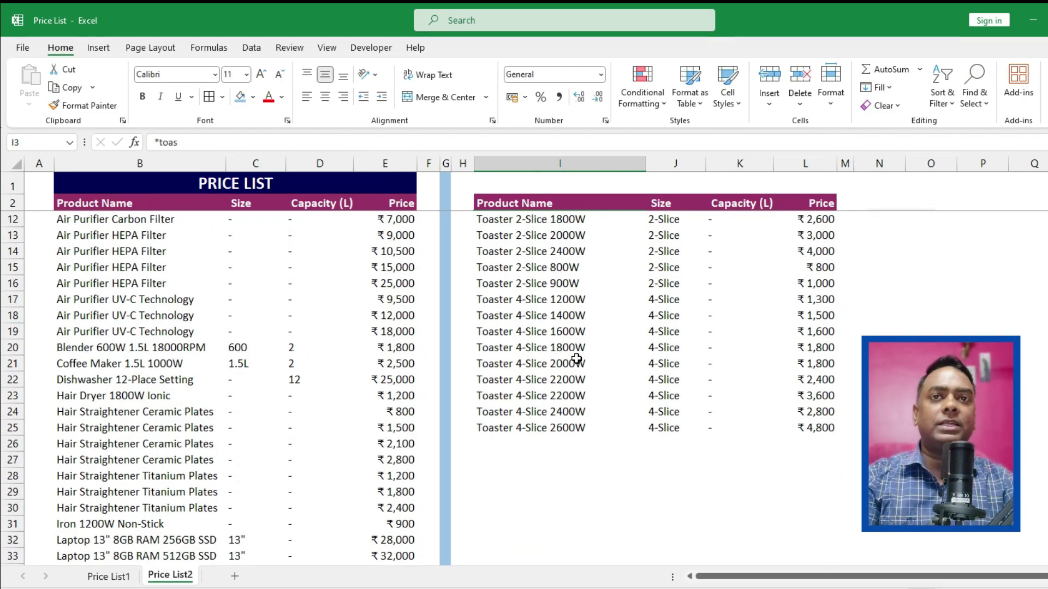
{"action": "scroll", "coordinate": [576, 358], "scroll_direction": "up", "scroll_amount": 3}
{"action": "left_click", "coordinate": [676, 220]}
{"action": "scroll", "coordinate": [723, 274], "scroll_direction": "down", "scroll_amount": 4}
{"action": "scroll", "coordinate": [765, 379], "scroll_direction": "up", "scroll_amount": 4}
- Clear the Product Name criterion, and filter the list with <1000 as the Price criterion
{"action": "left_click", "coordinate": [514, 219]}
{"action": "key", "text": "Delete"}
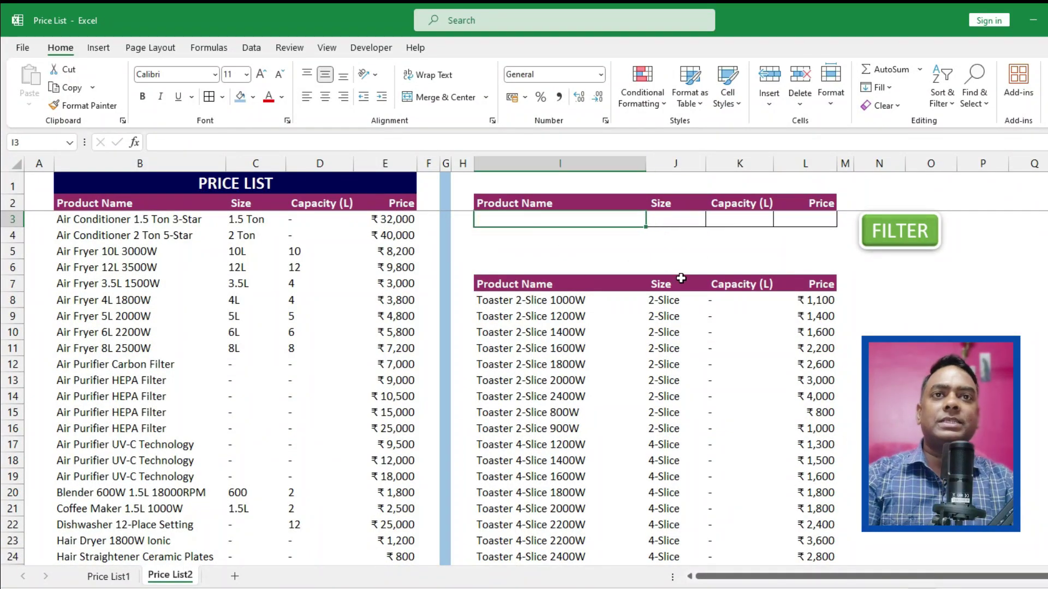
{"action": "left_click", "coordinate": [794, 219]}
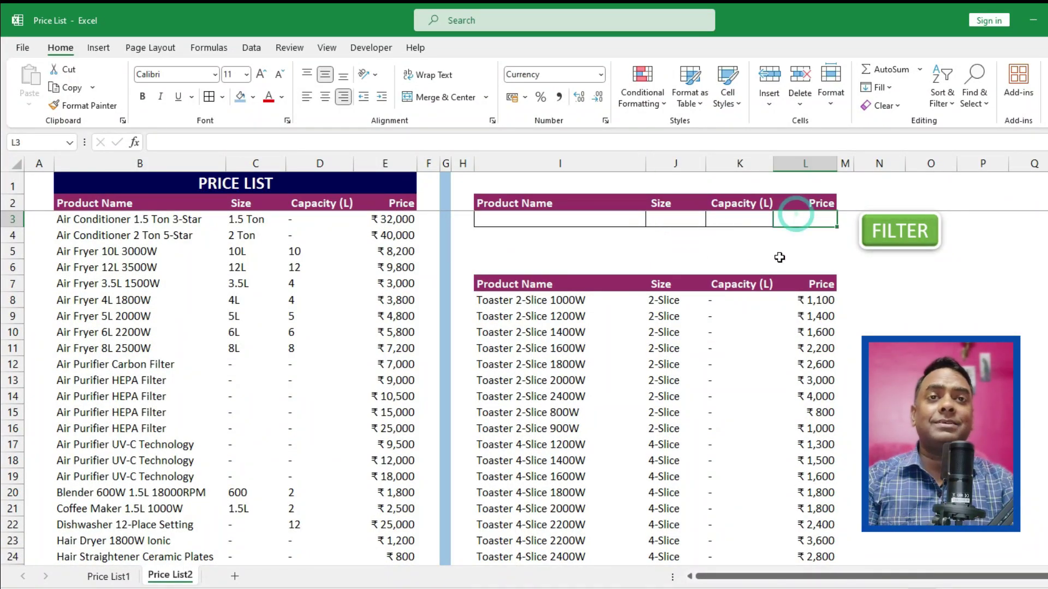
{"action": "scroll", "coordinate": [293, 304], "scroll_direction": "down", "scroll_amount": 12}
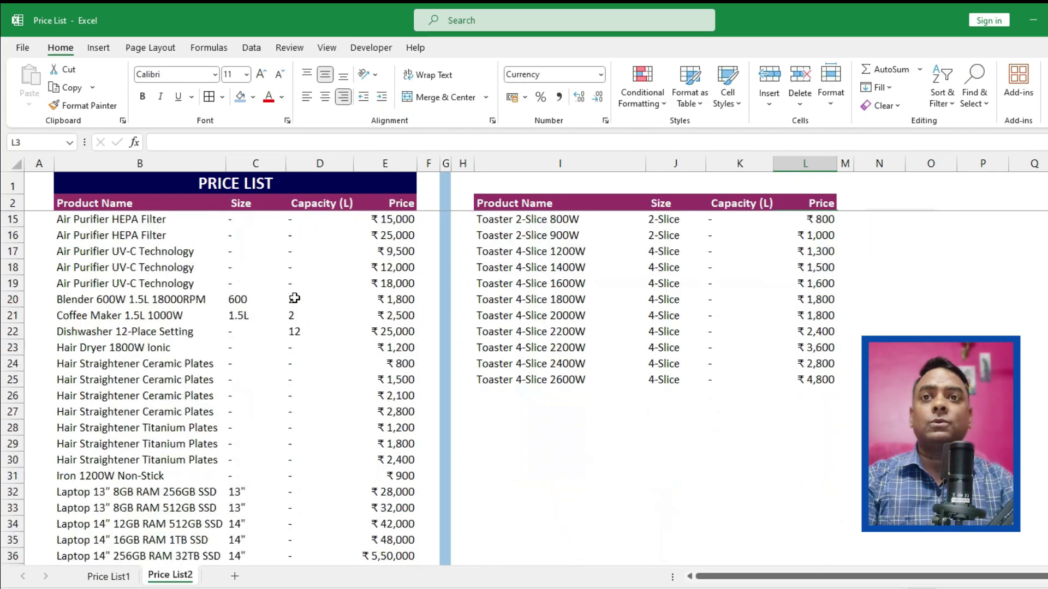
{"action": "scroll", "coordinate": [367, 352], "scroll_direction": "up", "scroll_amount": 11}
{"action": "scroll", "coordinate": [368, 352], "scroll_direction": "up", "scroll_amount": 1}
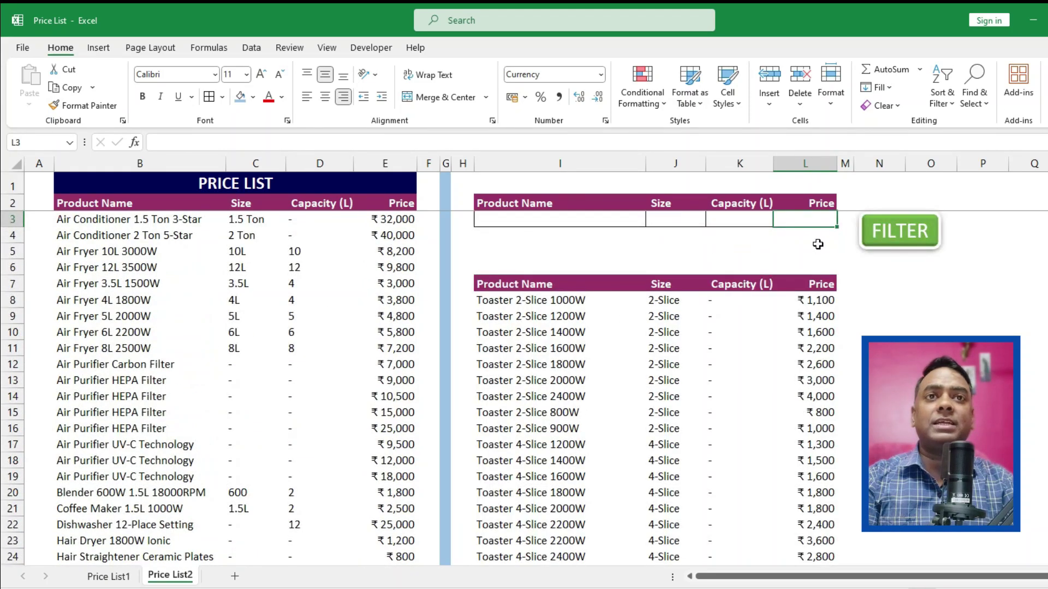
{"action": "type", "text": "<1000"}
{"action": "left_click", "coordinate": [903, 242]}
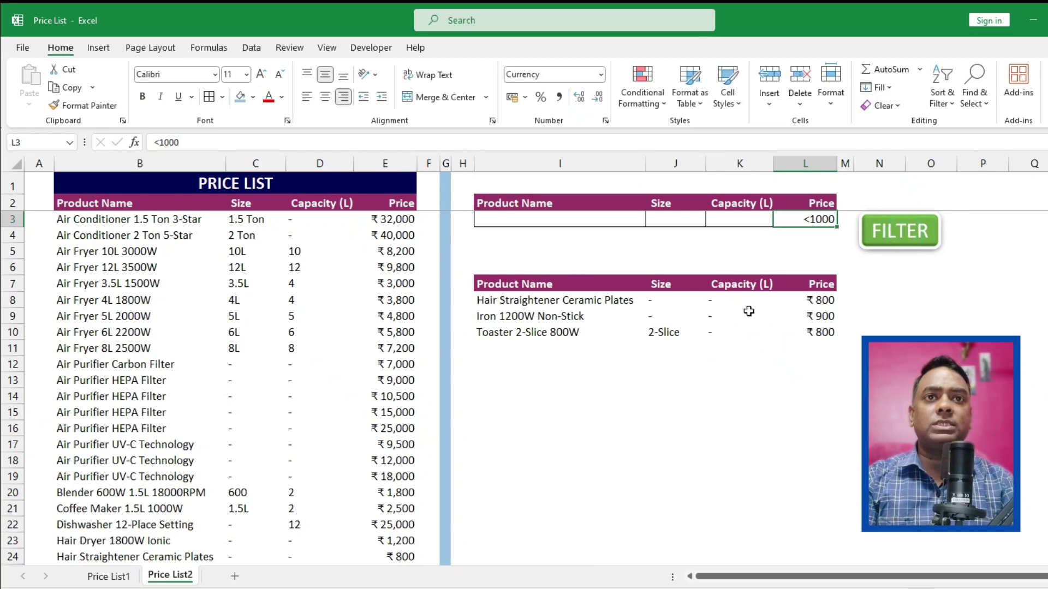
{"action": "left_click_drag", "start_coordinate": [821, 300], "coordinate": [819, 336]}
{"action": "left_click", "coordinate": [818, 334]}
{"action": "left_click", "coordinate": [824, 337]}
{"action": "left_click", "coordinate": [529, 318]}
{"action": "left_click", "coordinate": [526, 334]}
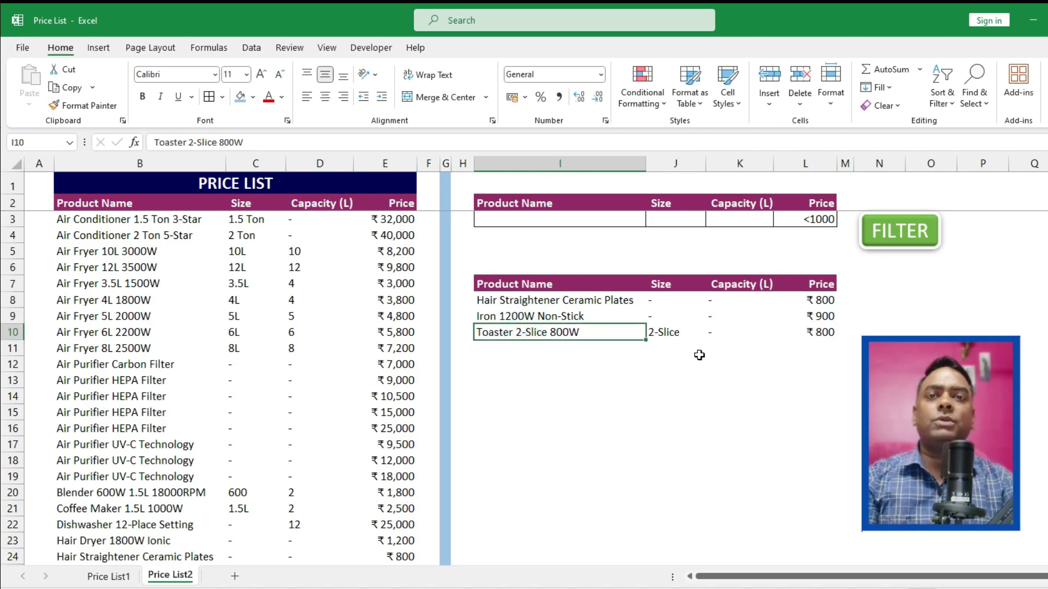
- Enter laptop as the Product Name criterion and clear the Price criterion to filter for laptops at any price
{"action": "left_click", "coordinate": [538, 222]}
{"action": "type", "text": "laptop"}
{"action": "key", "text": "Tab"}
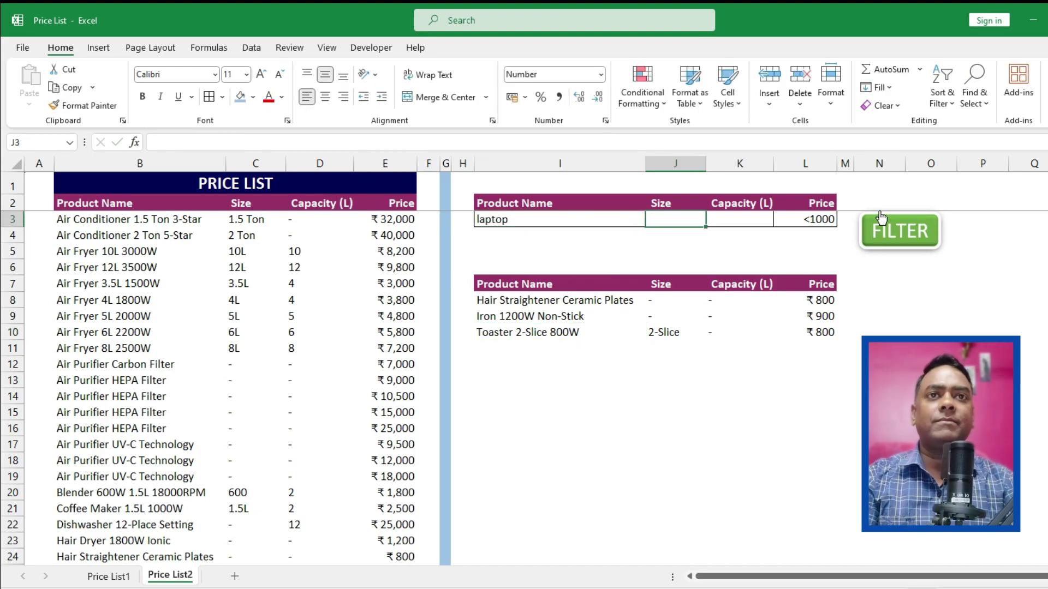
{"action": "left_click", "coordinate": [818, 218]}
{"action": "key", "text": "Delete"}
- Enter 15* as the Size criterion for the laptops, run the filter and select the first four result rows
{"action": "left_click", "coordinate": [680, 223]}
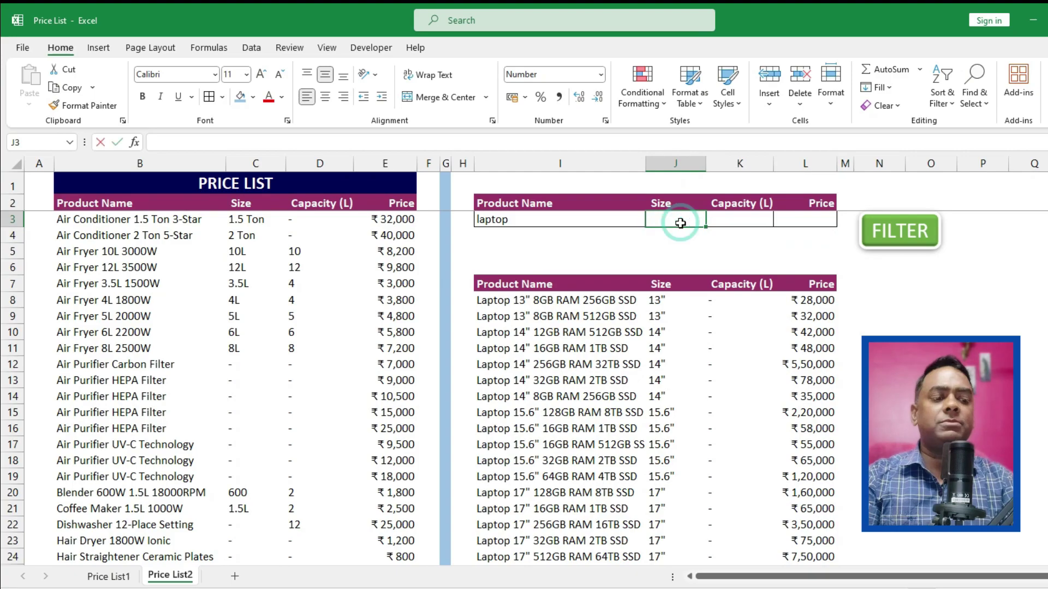
{"action": "type", "text": "15*"}
{"action": "left_click", "coordinate": [900, 231]}
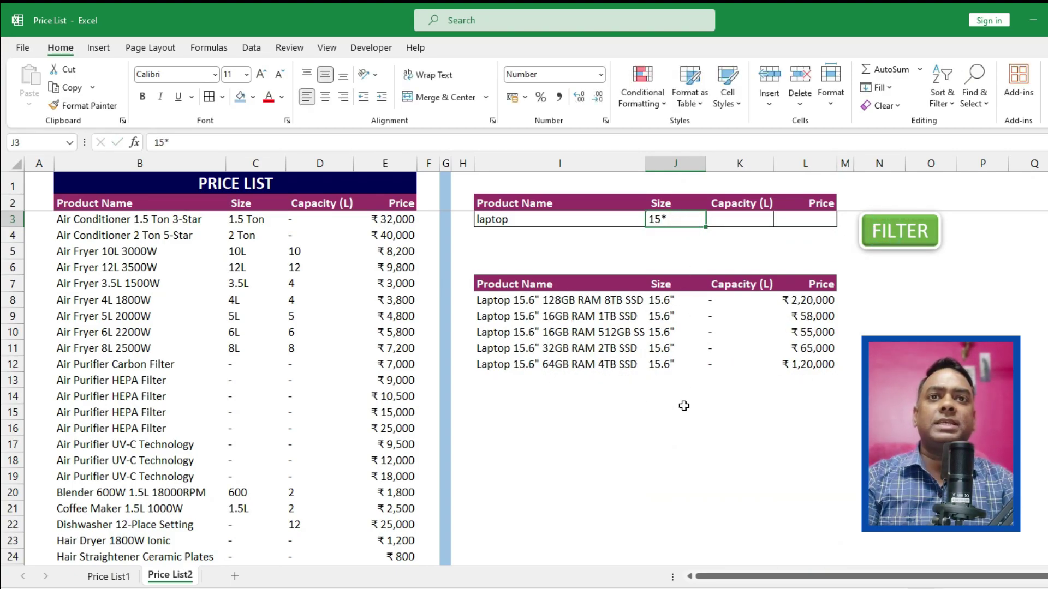
{"action": "left_click_drag", "start_coordinate": [598, 297], "coordinate": [818, 350]}
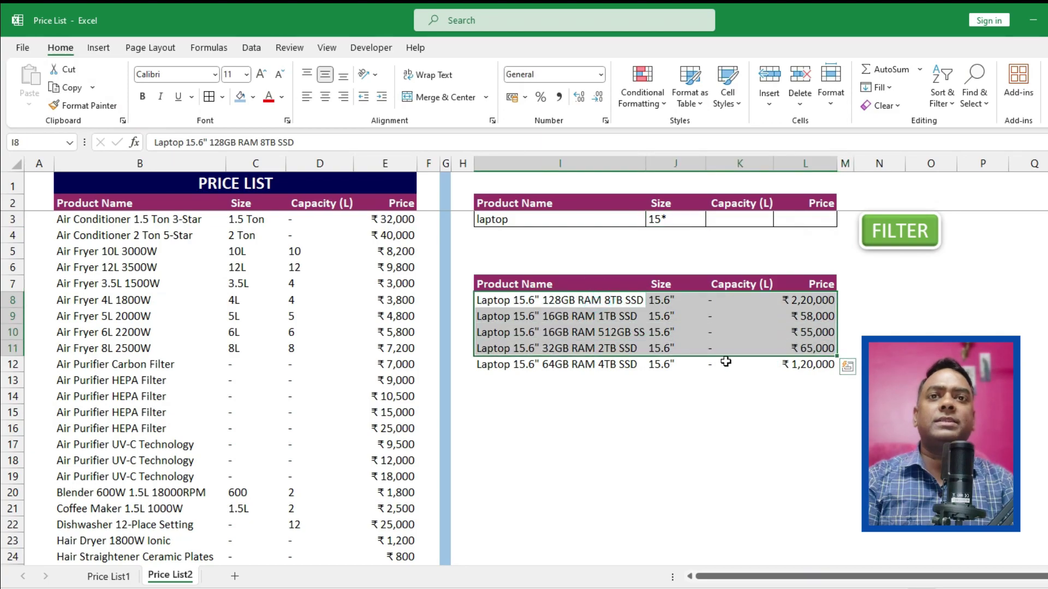
- Clear the Size criterion and filter the list again for laptops of every size
{"action": "left_click", "coordinate": [728, 351]}
{"action": "left_click", "coordinate": [672, 333]}
{"action": "left_click", "coordinate": [605, 325]}
{"action": "left_click", "coordinate": [665, 220]}
{"action": "key", "text": "Delete"}
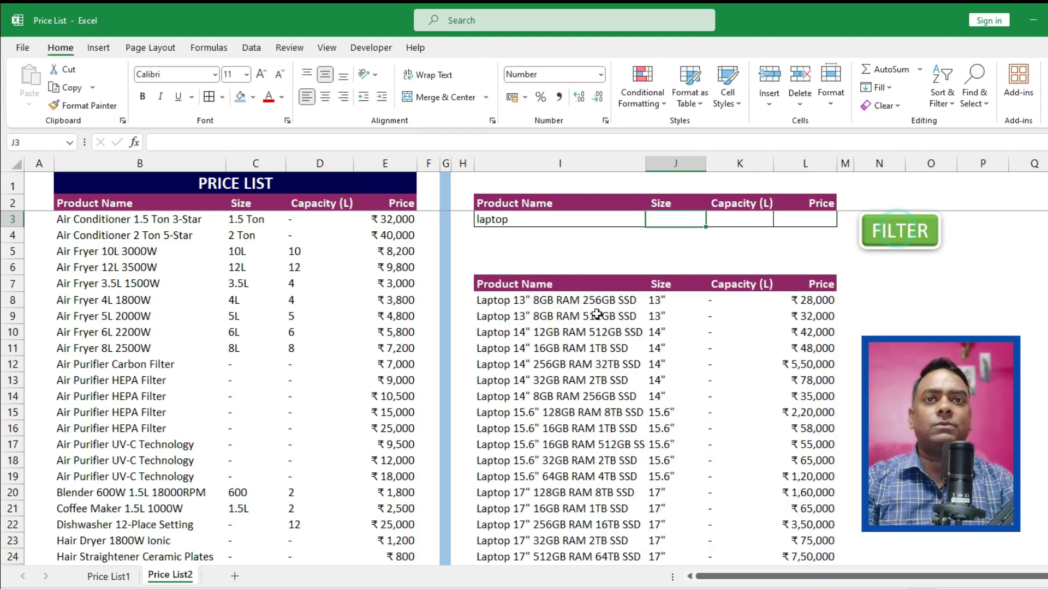
{"action": "left_click", "coordinate": [905, 263]}
{"action": "left_click", "coordinate": [557, 348]}
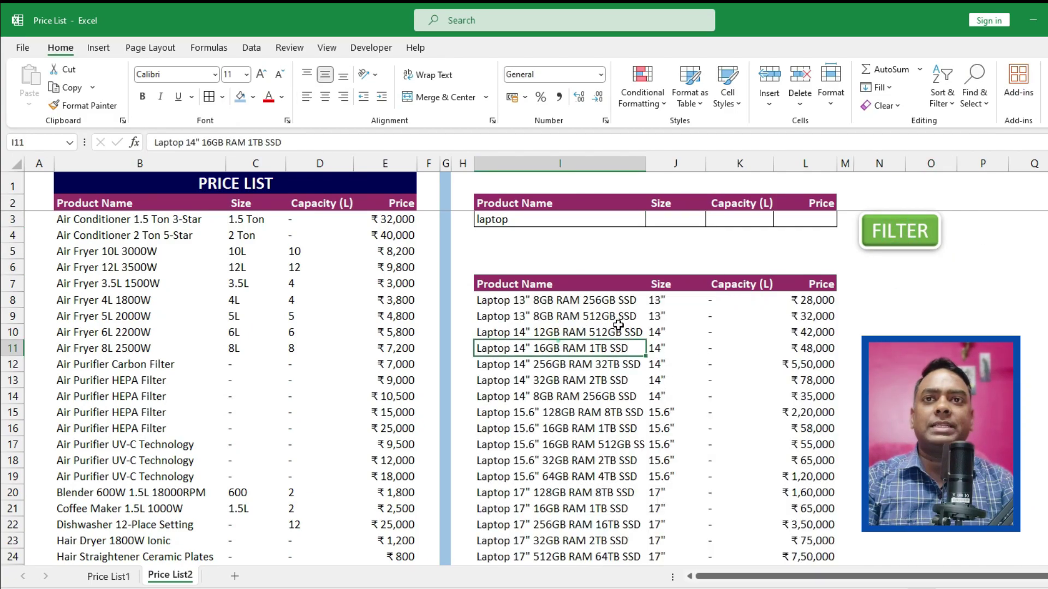
- Turn off the column filters on the Price List1 sheet so the full list is displayed
{"action": "left_click", "coordinate": [108, 575]}
{"action": "left_click", "coordinate": [111, 207]}
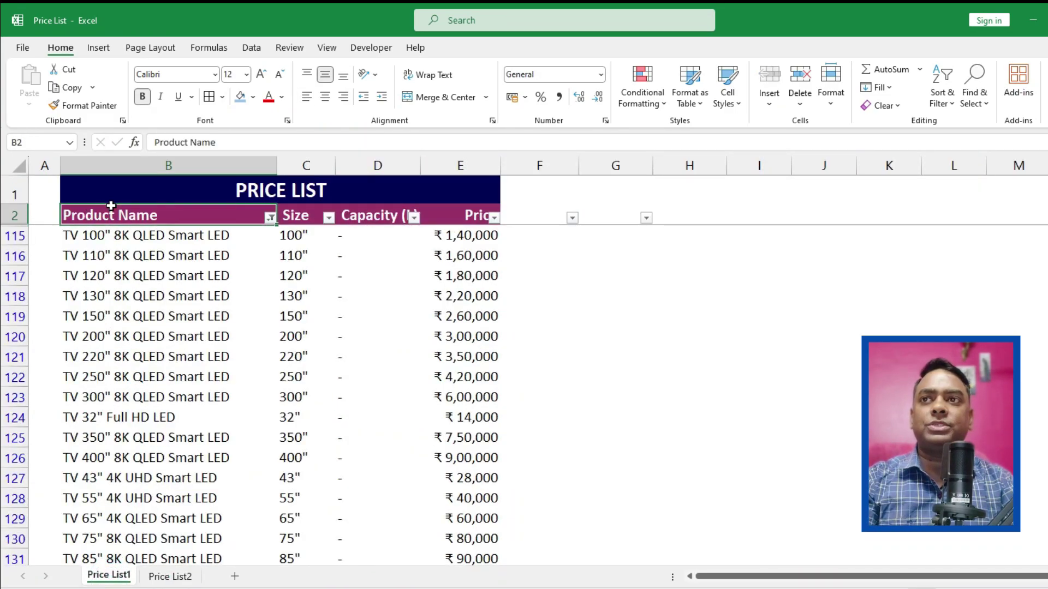
{"action": "key", "text": "shift+space"}
{"action": "key", "text": "ctrl+shift+l"}
{"action": "key", "text": "ctrl+shift+l"}
{"action": "left_click", "coordinate": [143, 316]}
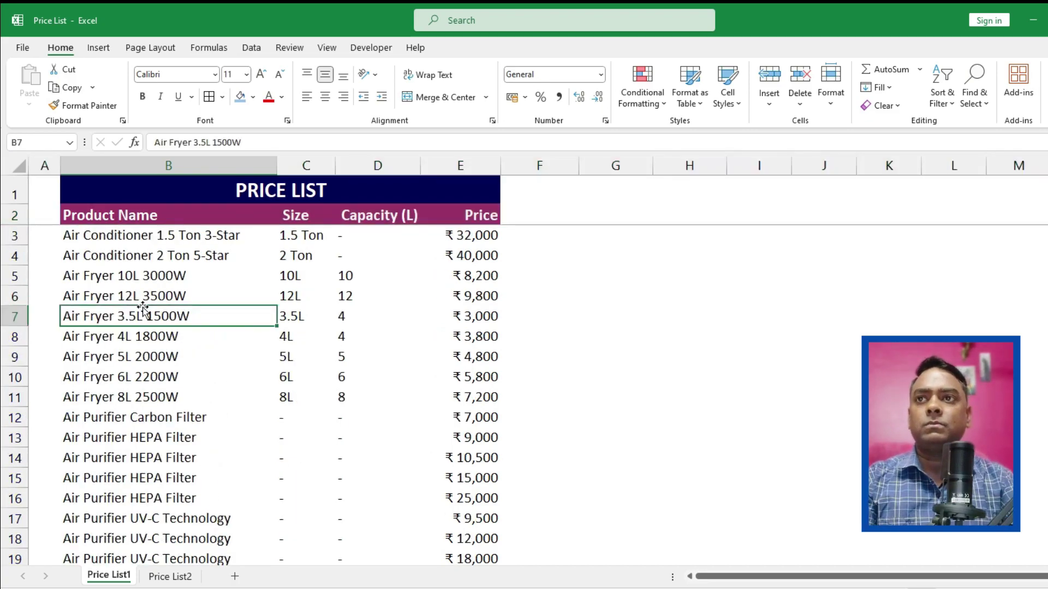
- On the Price List2 sheet, delete the criteria and results tables and remove the FILTER button
{"action": "left_click", "coordinate": [169, 576]}
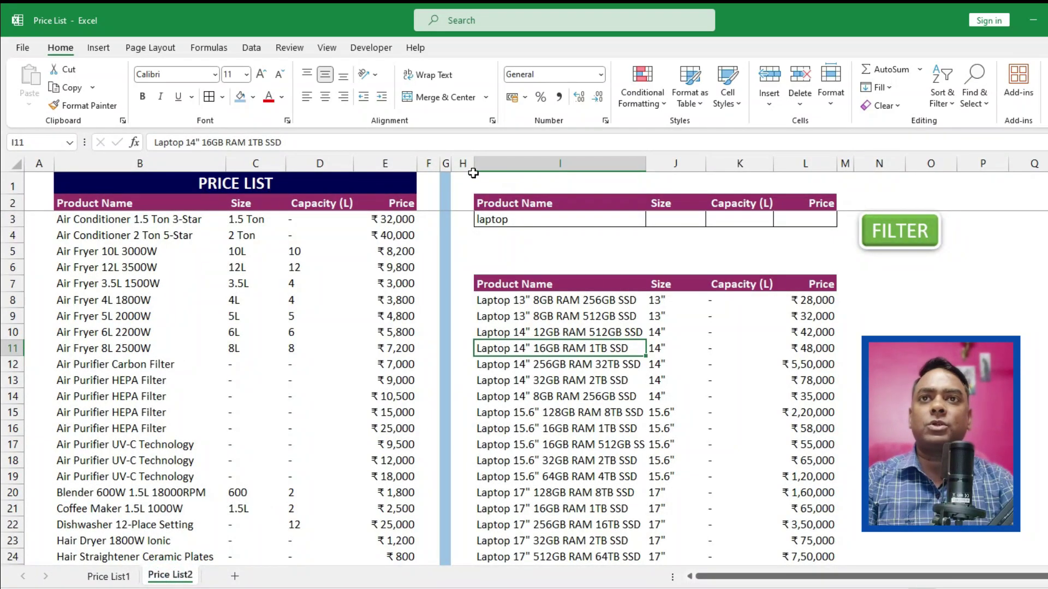
{"action": "left_click", "coordinate": [491, 163]}
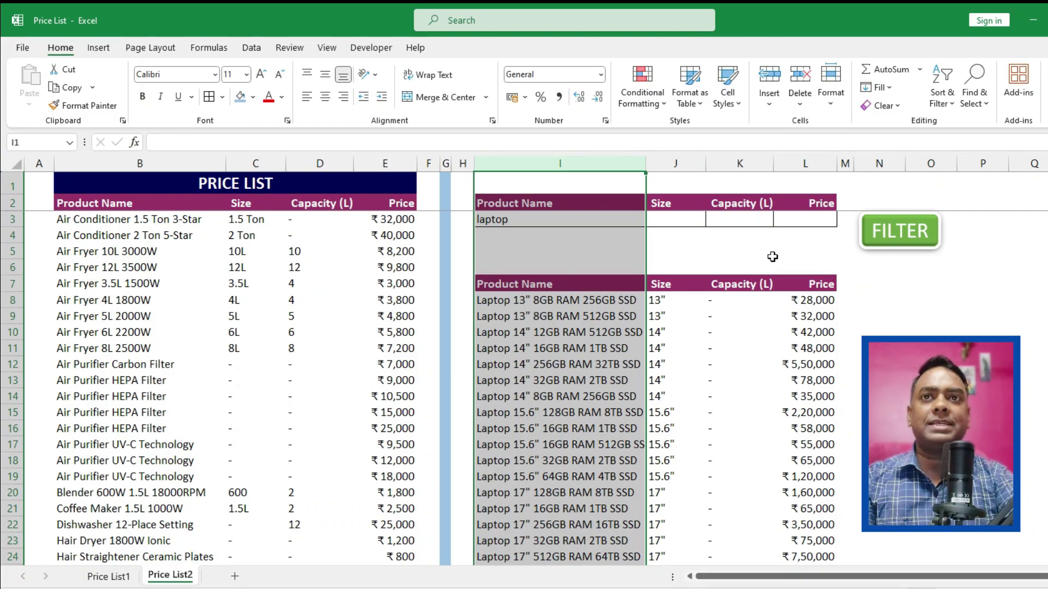
{"action": "key", "text": "Delete"}
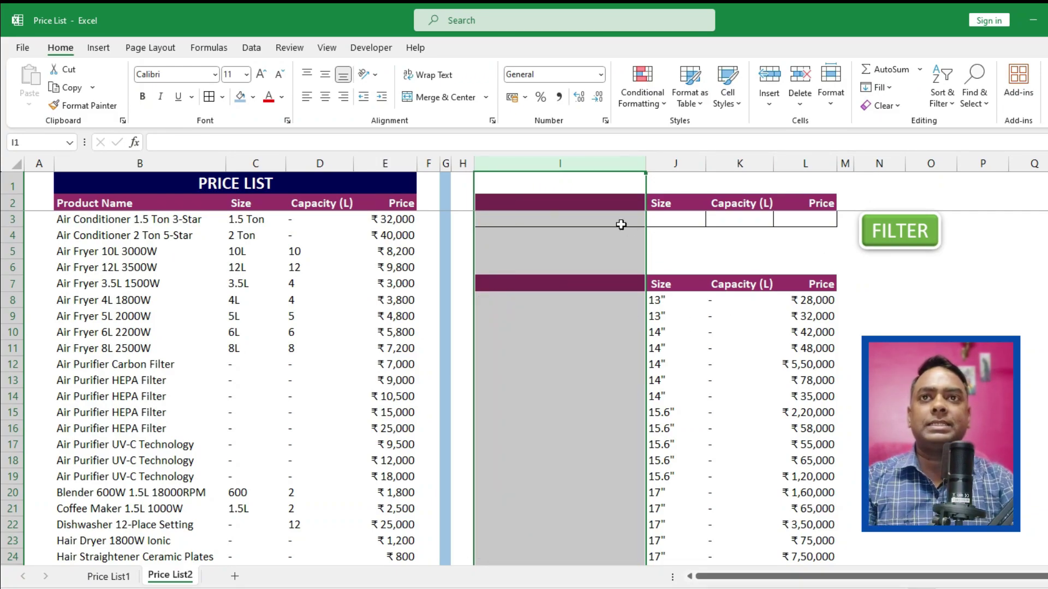
{"action": "right_click", "coordinate": [546, 225]}
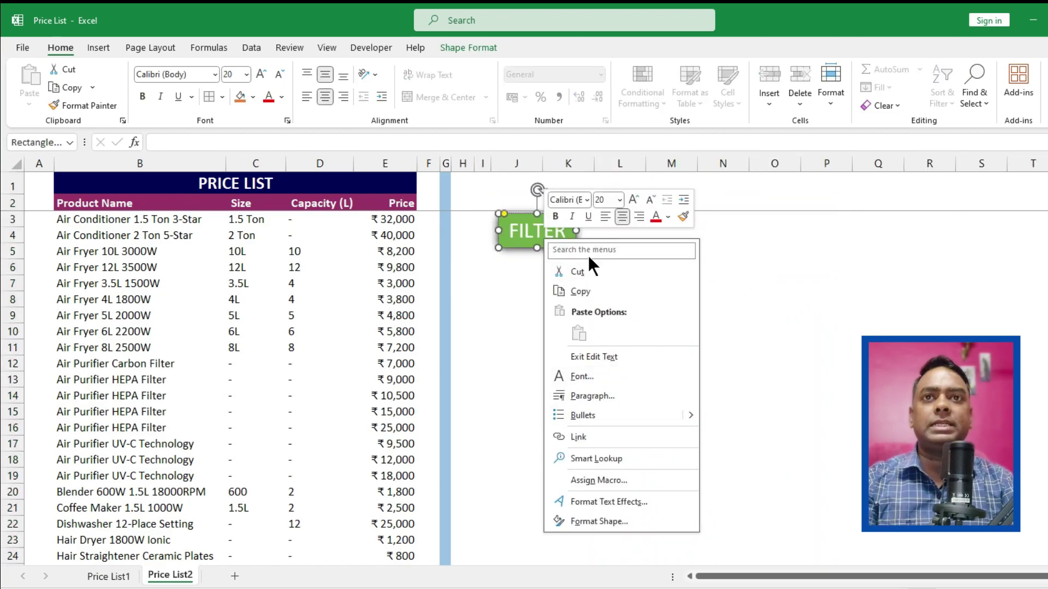
{"action": "left_click", "coordinate": [576, 271]}
{"action": "left_click", "coordinate": [527, 273]}
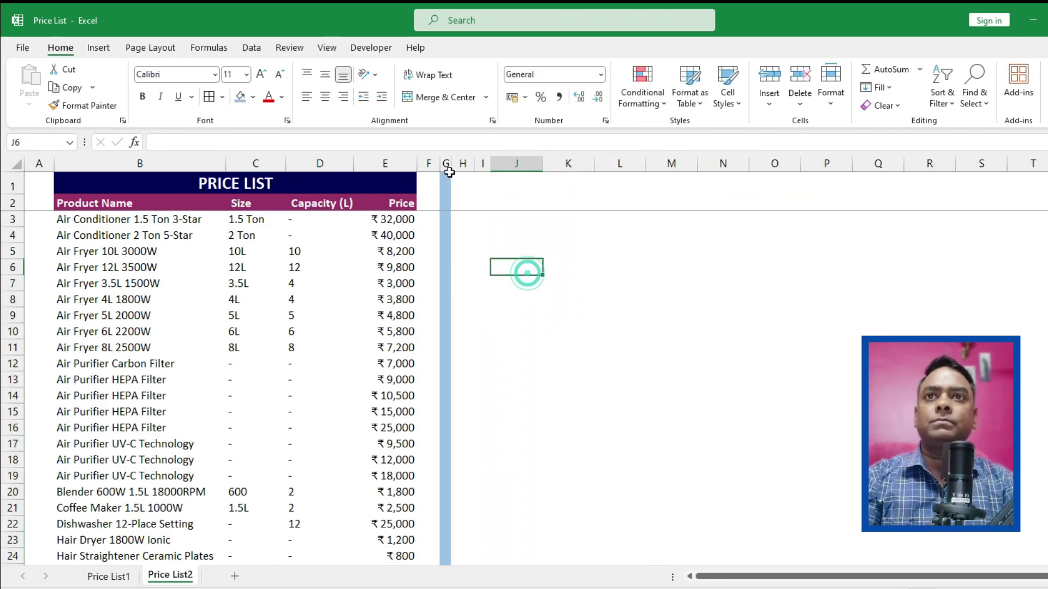
- Copy the price list headings in B2:E2 and paste them starting at cell J2
{"action": "left_click", "coordinate": [210, 312]}
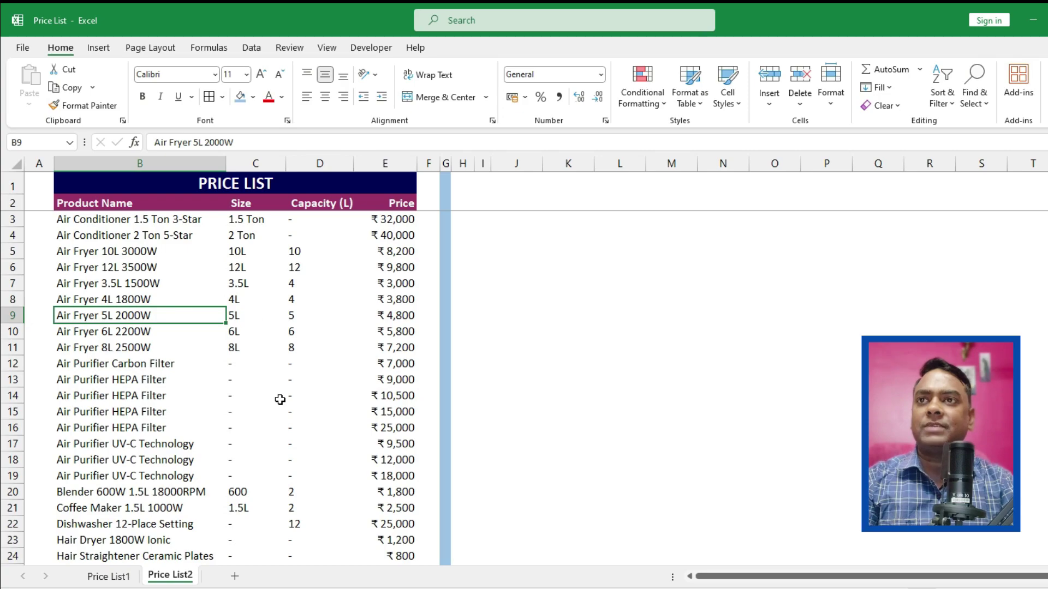
{"action": "left_click_drag", "start_coordinate": [94, 204], "coordinate": [401, 204]}
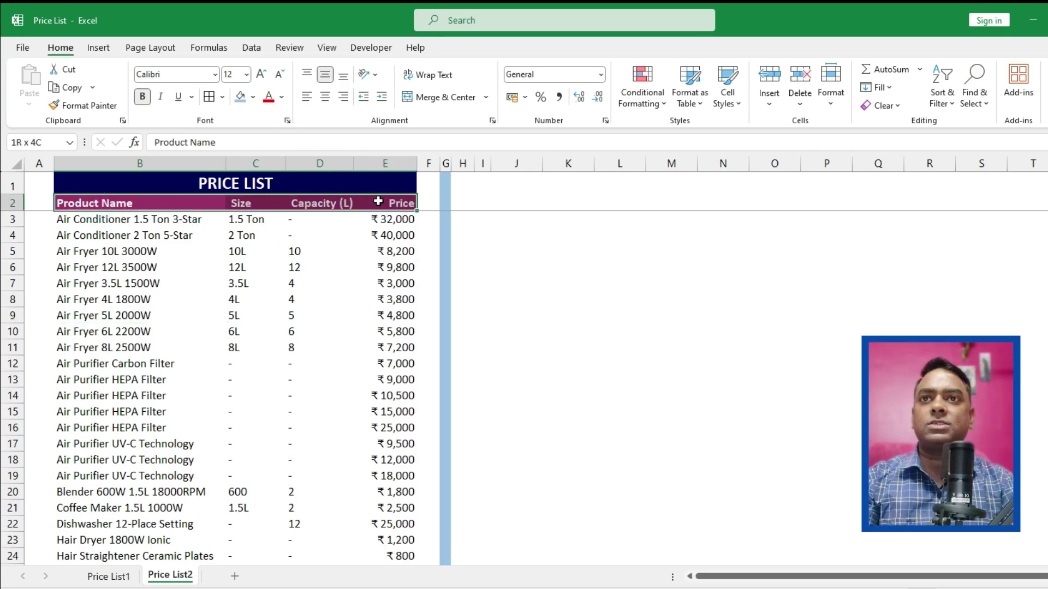
{"action": "key", "text": "ctrl+c"}
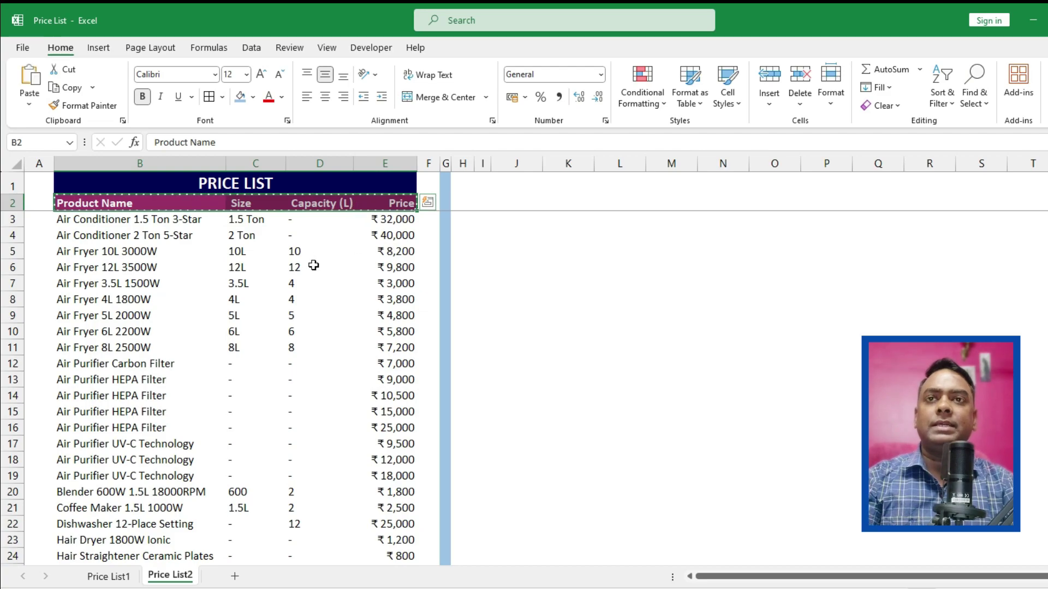
{"action": "left_click", "coordinate": [482, 203]}
{"action": "left_click", "coordinate": [516, 203]}
{"action": "key", "text": "ctrl+v"}
- Widen column J for the product names and fit the Capacity (L) column to its heading
{"action": "left_click_drag", "start_coordinate": [516, 164], "coordinate": [671, 163]}
{"action": "double_click", "coordinate": [696, 166]}
{"action": "left_click", "coordinate": [595, 235]}
{"action": "left_click", "coordinate": [541, 244]}
{"action": "key", "text": "ctrl+z"}
{"action": "left_click", "coordinate": [541, 244]}
- Copy the heading row J2:M2 and paste it starting at J7 for the results table
{"action": "left_click_drag", "start_coordinate": [592, 206], "coordinate": [760, 210]}
{"action": "key", "text": "ctrl+c"}
{"action": "left_click", "coordinate": [515, 251]}
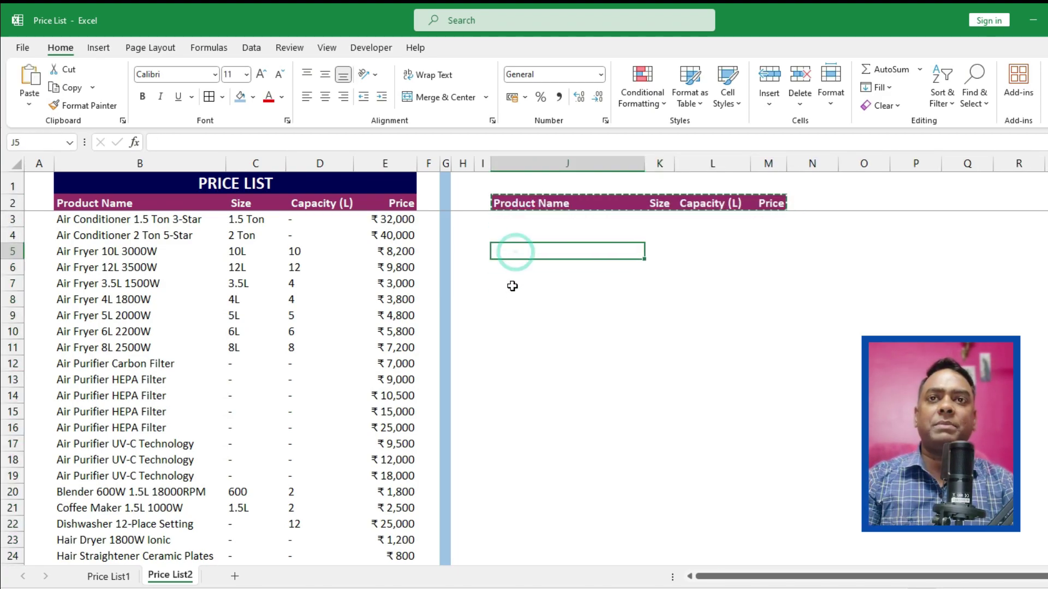
{"action": "left_click", "coordinate": [512, 285]}
{"action": "key", "text": "ctrl+v"}
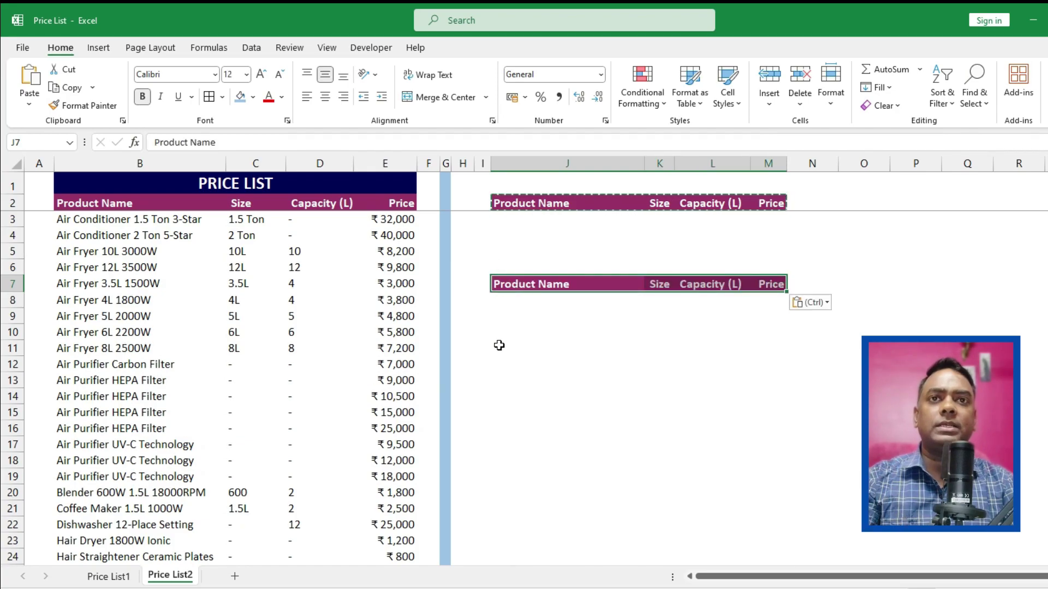
{"action": "key", "text": "Escape"}
- Add a new blank worksheet after Price List2 and return to the Price List2 sheet
{"action": "left_click_drag", "start_coordinate": [118, 208], "coordinate": [398, 205]}
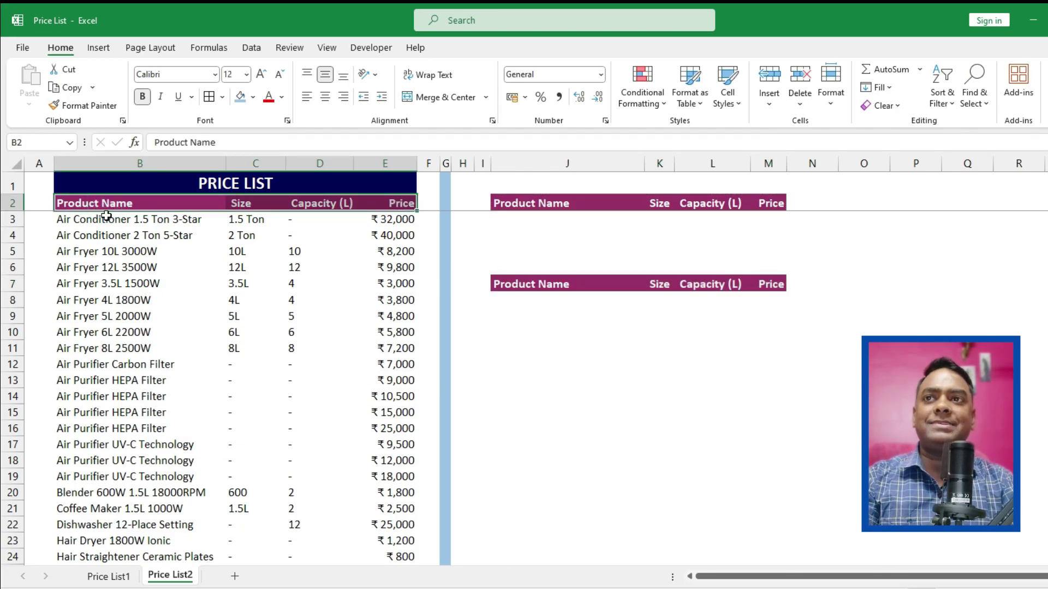
{"action": "left_click", "coordinate": [582, 208]}
{"action": "left_click", "coordinate": [584, 267]}
{"action": "left_click", "coordinate": [584, 283]}
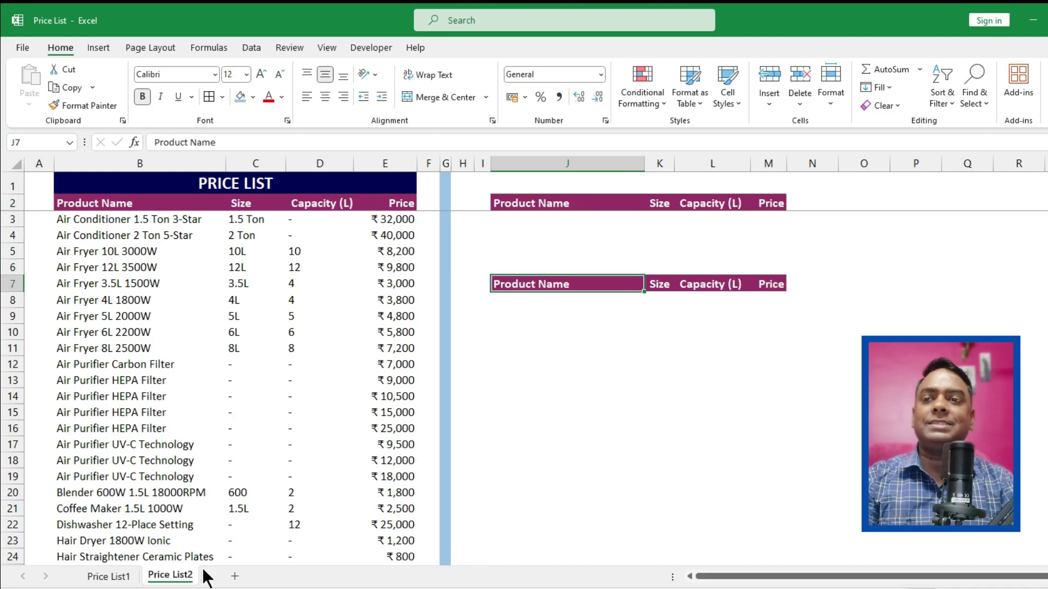
{"action": "left_click", "coordinate": [235, 576]}
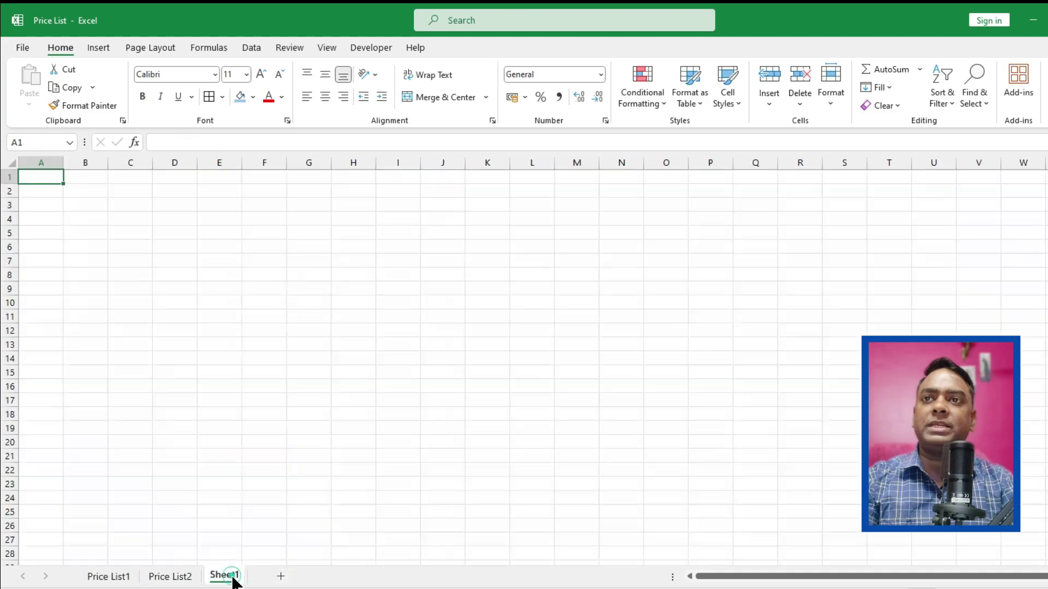
{"action": "left_click", "coordinate": [166, 580]}
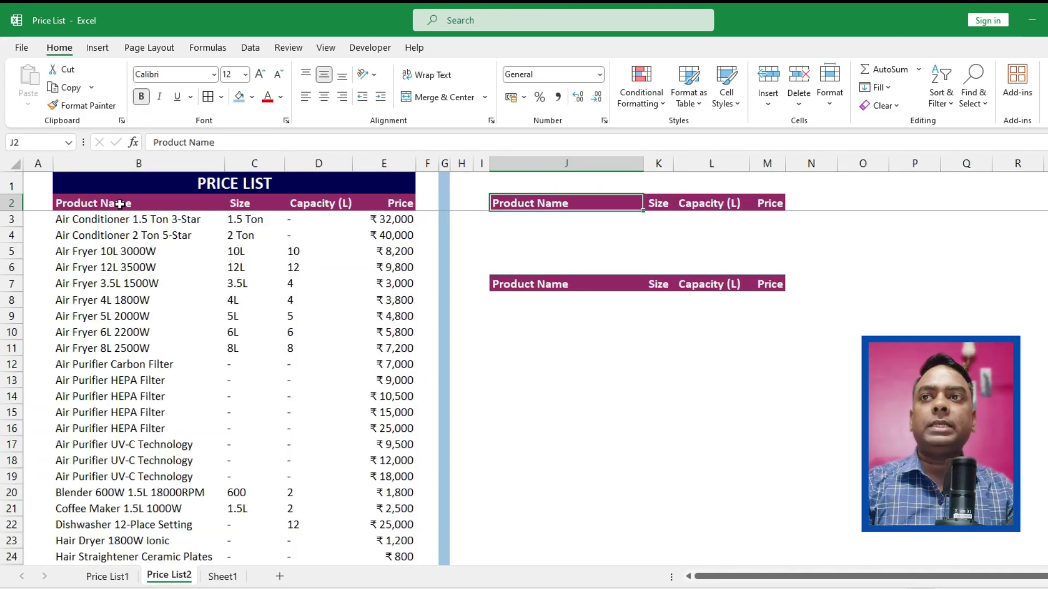
- Compare the price list headings with the two copied heading rows in rows 2 and 7
{"action": "left_click_drag", "start_coordinate": [118, 204], "coordinate": [374, 218]}
{"action": "left_click", "coordinate": [248, 261]}
{"action": "left_click_drag", "start_coordinate": [150, 207], "coordinate": [382, 204]}
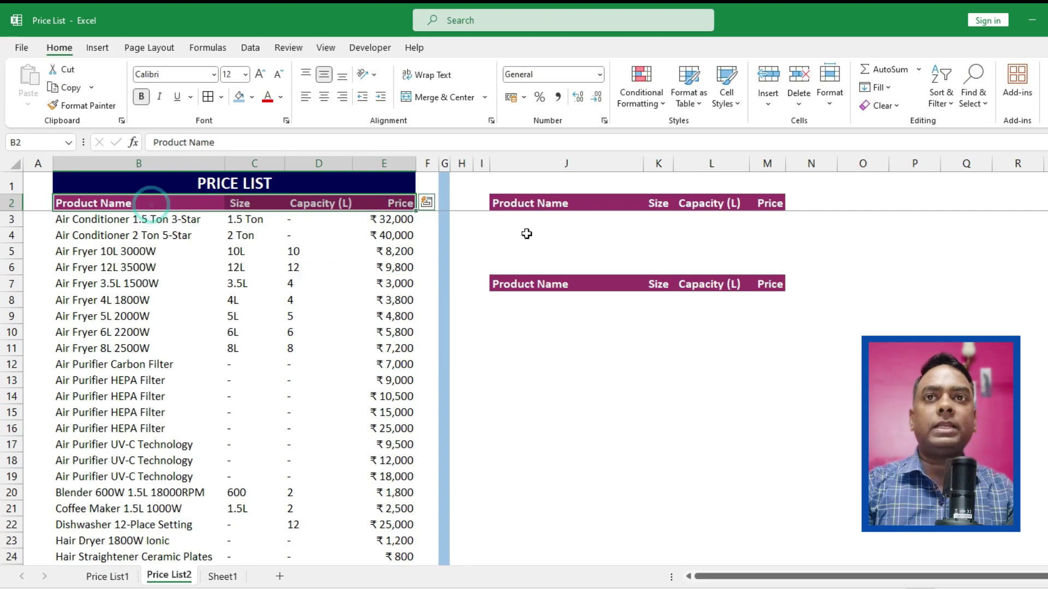
{"action": "left_click", "coordinate": [557, 204]}
{"action": "left_click", "coordinate": [567, 284]}
{"action": "left_click", "coordinate": [582, 318]}
- Apply borders to the criteria cells J3:M3 below the upper heading row
{"action": "left_click_drag", "start_coordinate": [566, 220], "coordinate": [766, 219]}
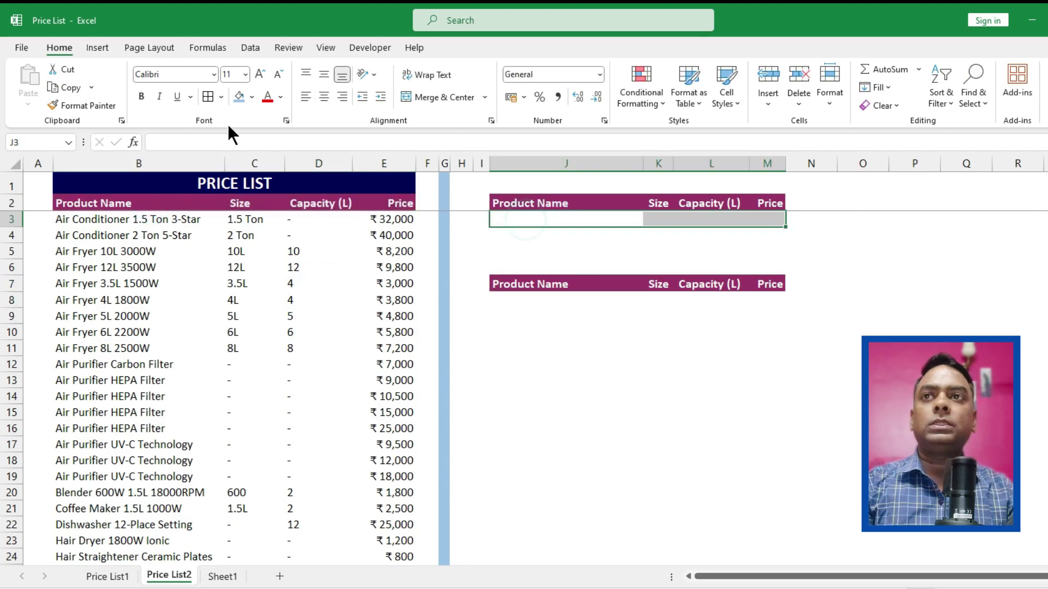
{"action": "left_click", "coordinate": [208, 97]}
{"action": "left_click_drag", "start_coordinate": [694, 295], "coordinate": [694, 287]}
{"action": "left_click", "coordinate": [579, 218]}
{"action": "left_click", "coordinate": [856, 235]}
{"action": "left_click", "coordinate": [767, 263]}
- Widen the Size, Capacity (L) and Price columns K to M of the criteria table
{"action": "left_click", "coordinate": [729, 232]}
{"action": "left_click", "coordinate": [590, 229]}
{"action": "left_click", "coordinate": [714, 218]}
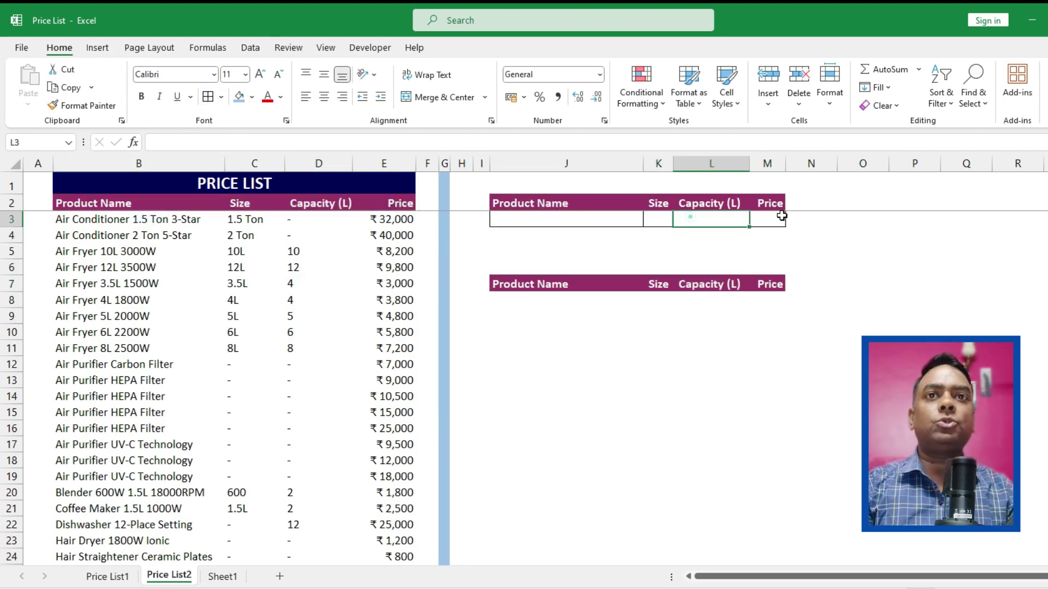
{"action": "left_click", "coordinate": [787, 215]}
{"action": "left_click_drag", "start_coordinate": [673, 163], "coordinate": [690, 162]}
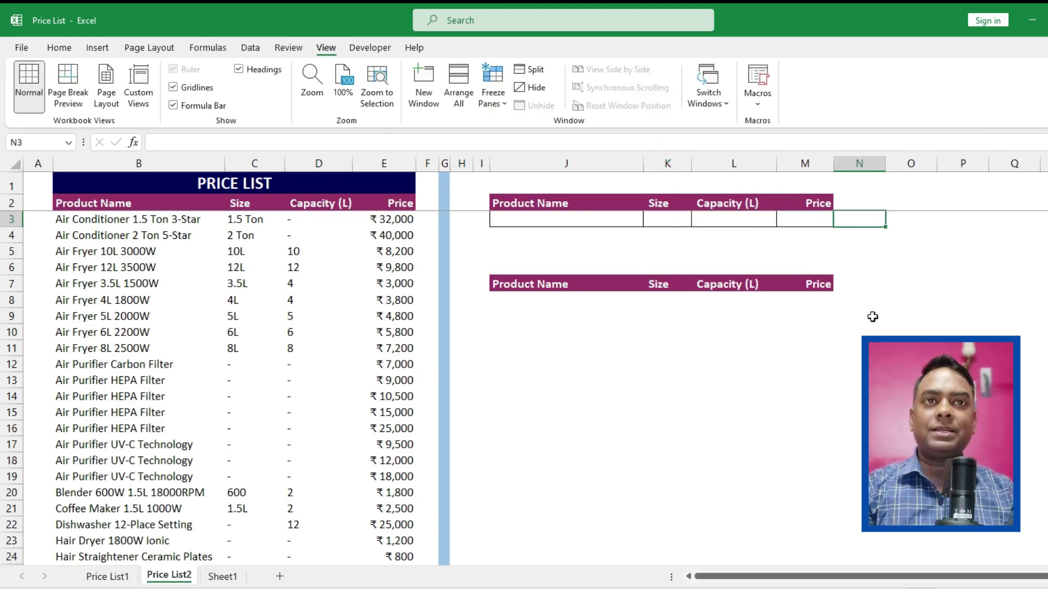
- Start recording a macro named Click, stored in This Workbook, with cell O3 selected
{"action": "left_click", "coordinate": [907, 220]}
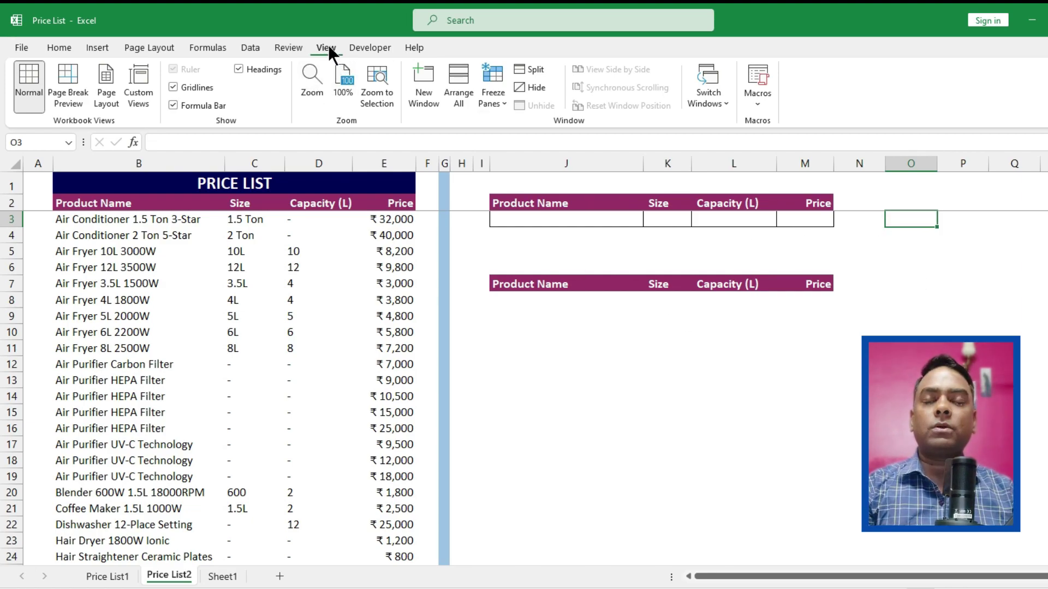
{"action": "left_click", "coordinate": [755, 99]}
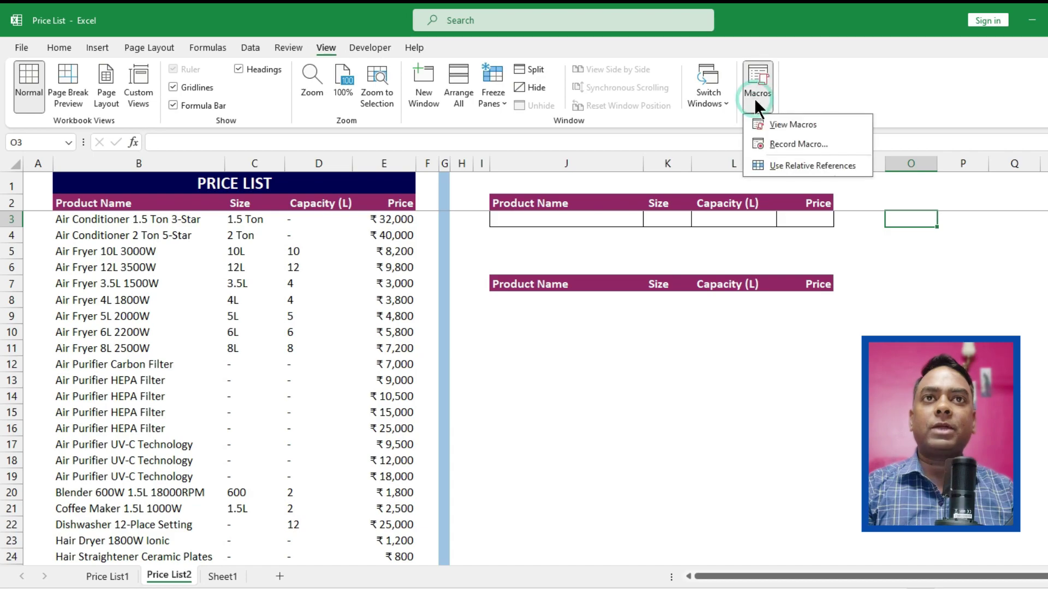
{"action": "left_click", "coordinate": [788, 143]}
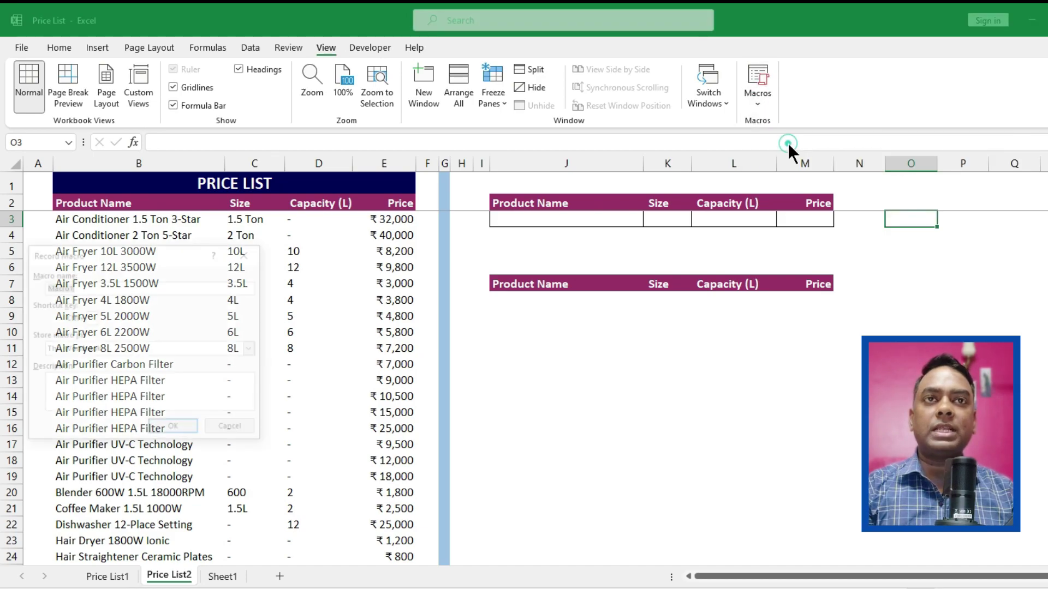
{"action": "left_click_drag", "start_coordinate": [141, 253], "coordinate": [517, 236]}
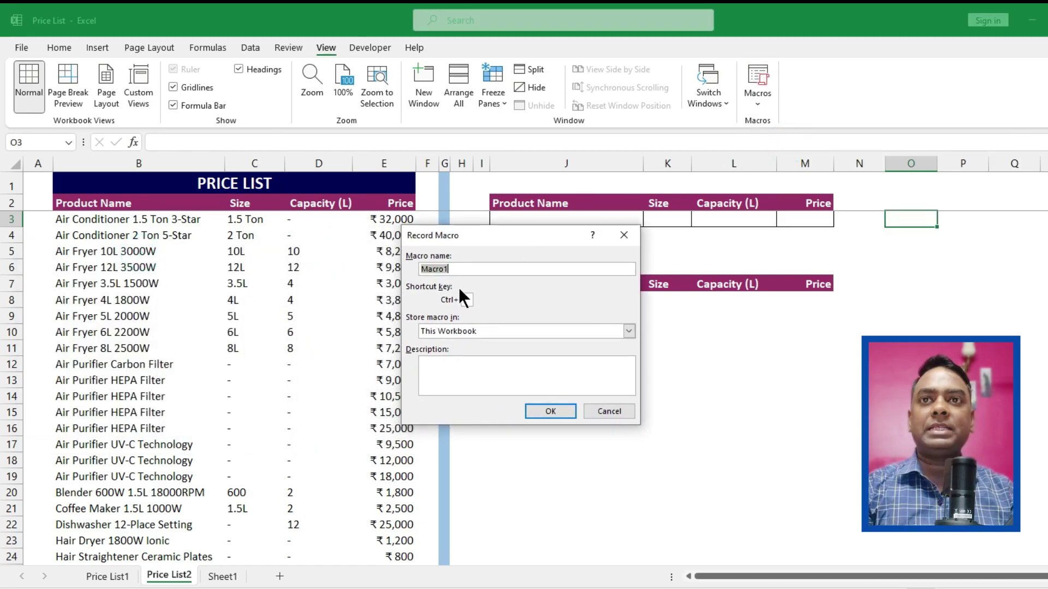
{"action": "type", "text": "Click"}
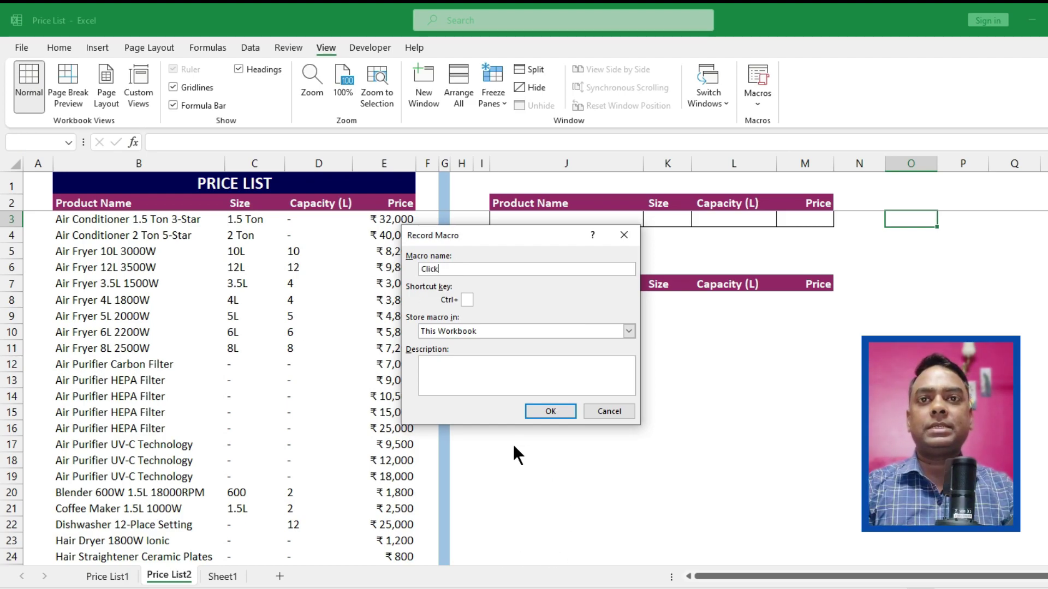
{"action": "left_click", "coordinate": [550, 411]}
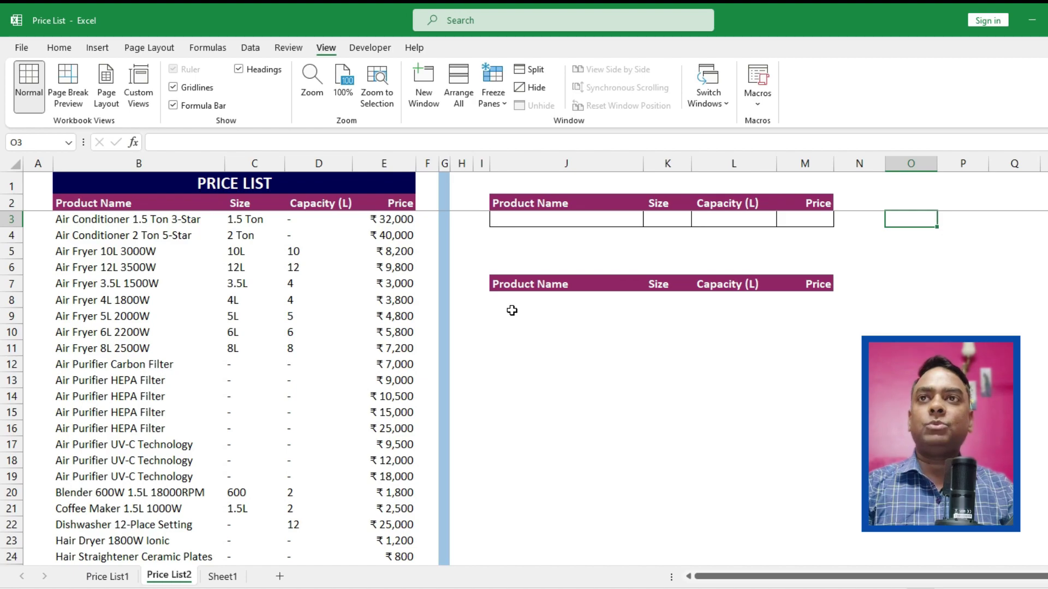
- Open an Advanced Filter that copies to another location and set its list range to $B$2:$E$2138
{"action": "left_click", "coordinate": [250, 48]}
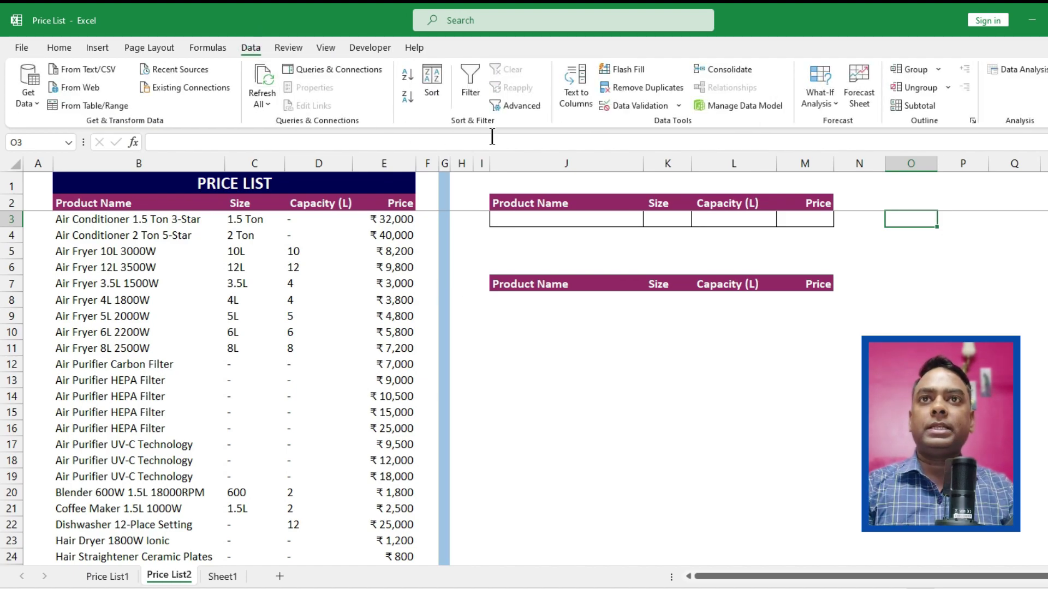
{"action": "left_click", "coordinate": [518, 106]}
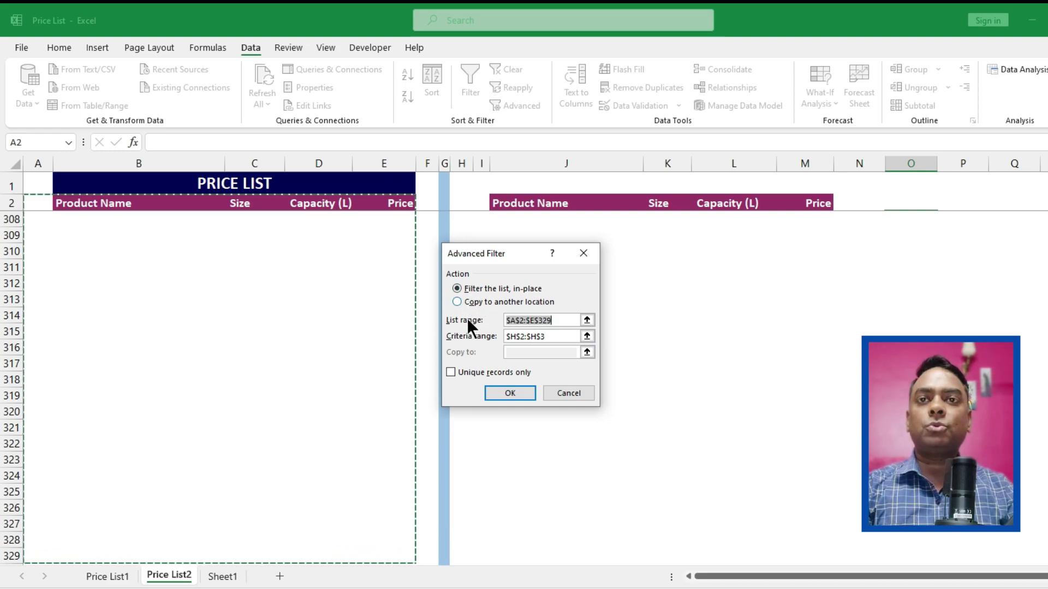
{"action": "left_click", "coordinate": [456, 302]}
{"action": "left_click", "coordinate": [559, 321]}
{"action": "scroll", "coordinate": [352, 398], "scroll_direction": "up", "scroll_amount": 6}
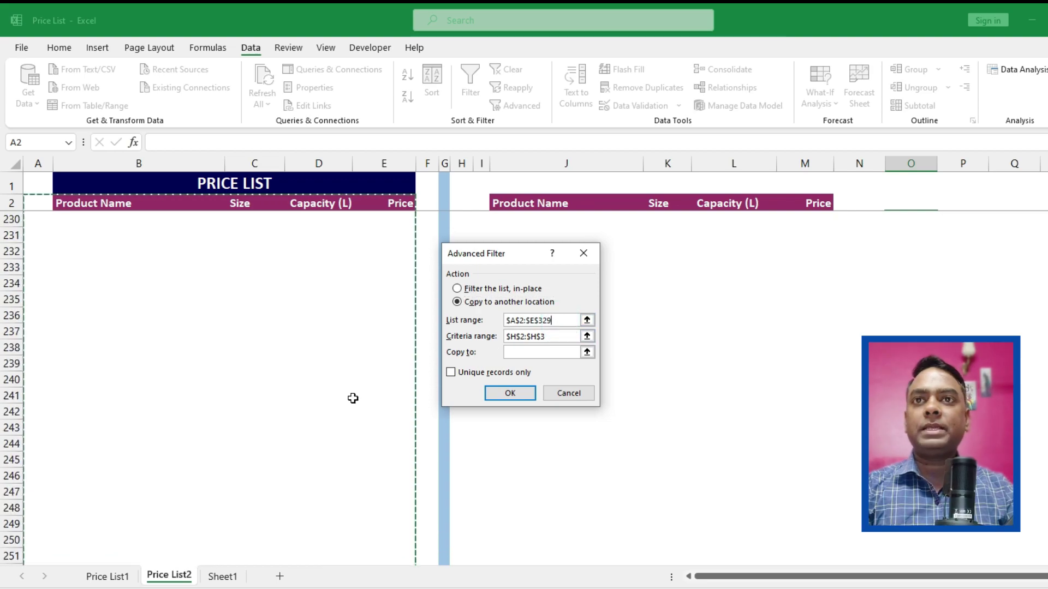
{"action": "scroll", "coordinate": [353, 398], "scroll_direction": "up", "scroll_amount": 20}
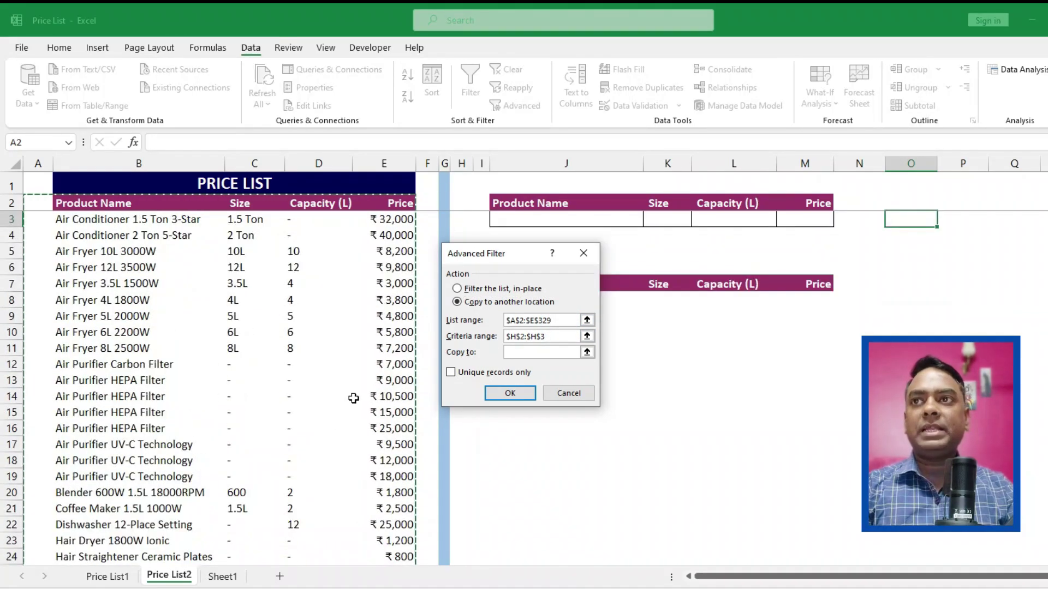
{"action": "left_click_drag", "start_coordinate": [180, 203], "coordinate": [375, 524]}
- Set the Advanced Filter's criteria range to $J$2:$M$3 and its copy-to range to $J$7:$M$7
{"action": "left_click", "coordinate": [451, 307]}
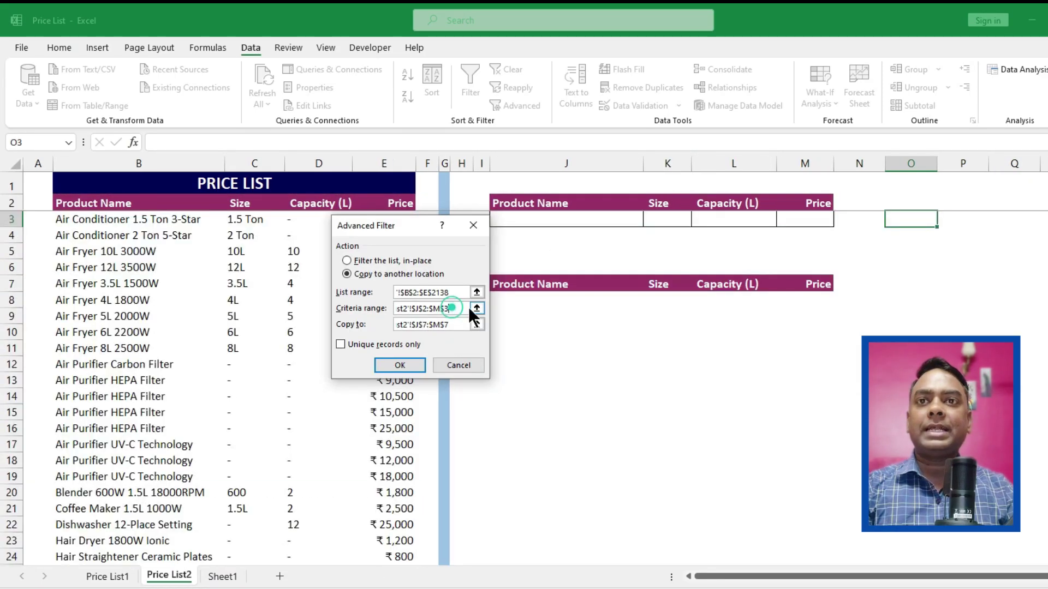
{"action": "left_click_drag", "start_coordinate": [554, 203], "coordinate": [792, 219]}
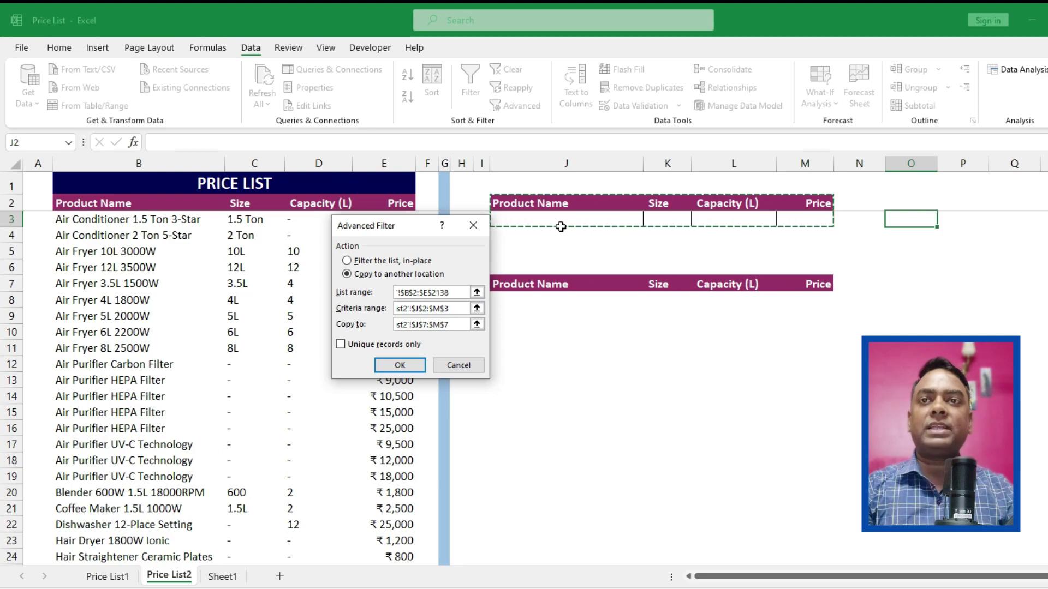
{"action": "left_click", "coordinate": [464, 324]}
{"action": "left_click_drag", "start_coordinate": [515, 285], "coordinate": [800, 285]}
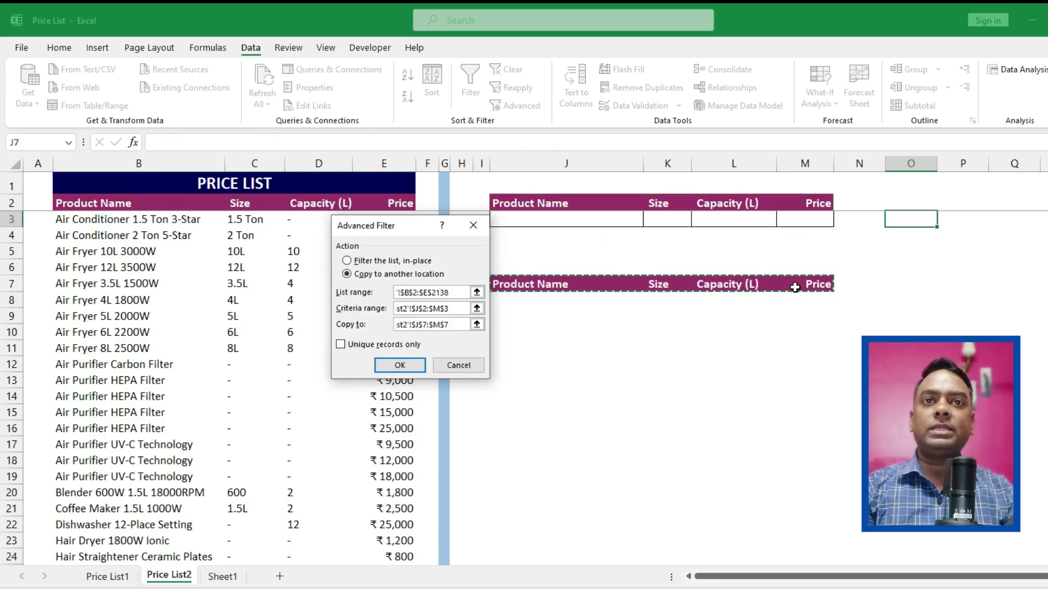
- Run the Advanced Filter to copy the records into the results table and stop recording the macro
{"action": "left_click", "coordinate": [393, 363]}
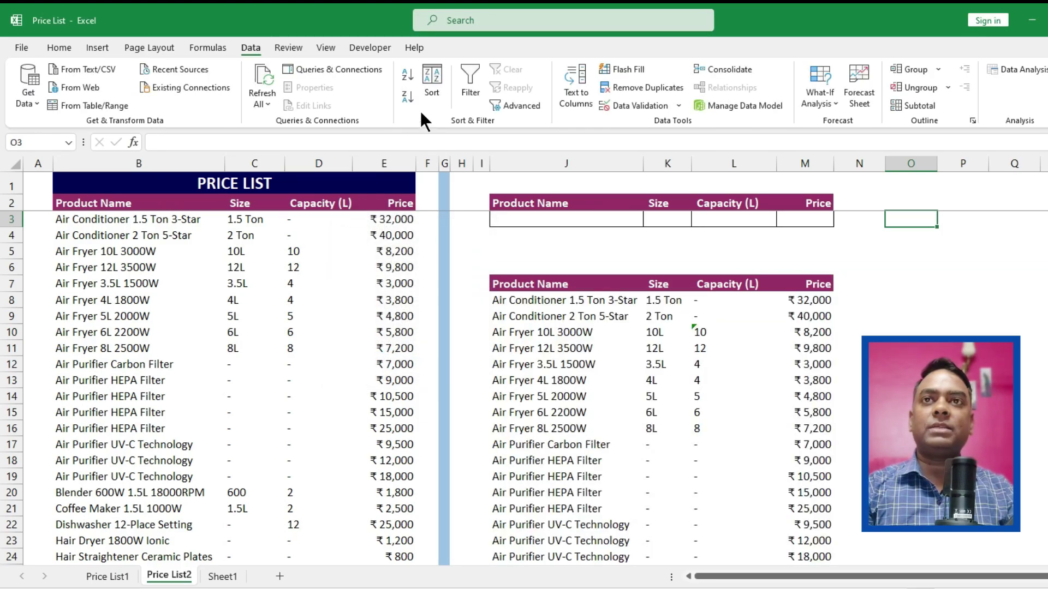
{"action": "left_click", "coordinate": [326, 48]}
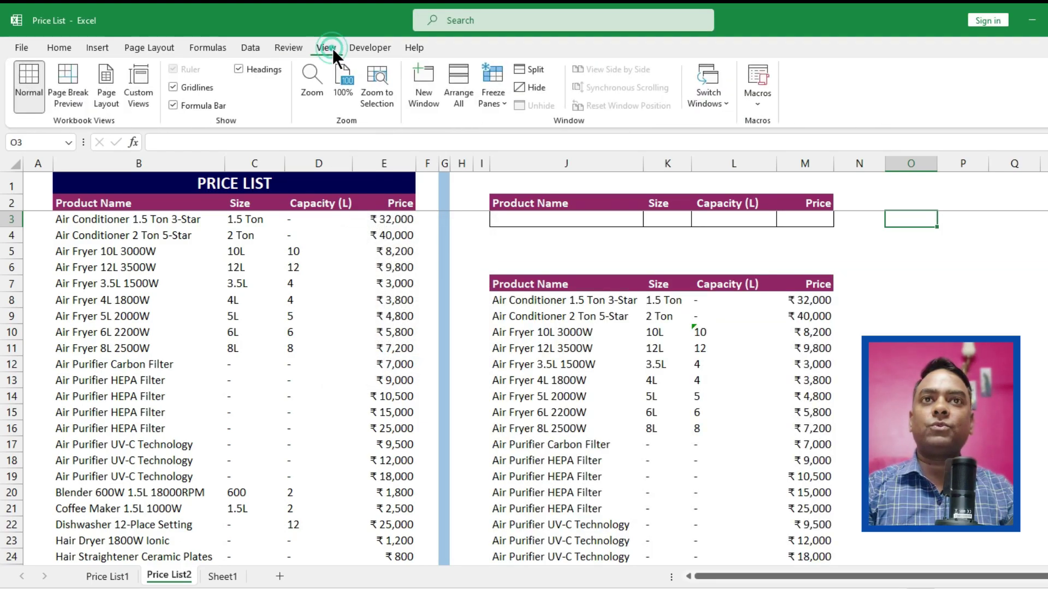
{"action": "left_click", "coordinate": [759, 102]}
{"action": "left_click", "coordinate": [796, 144]}
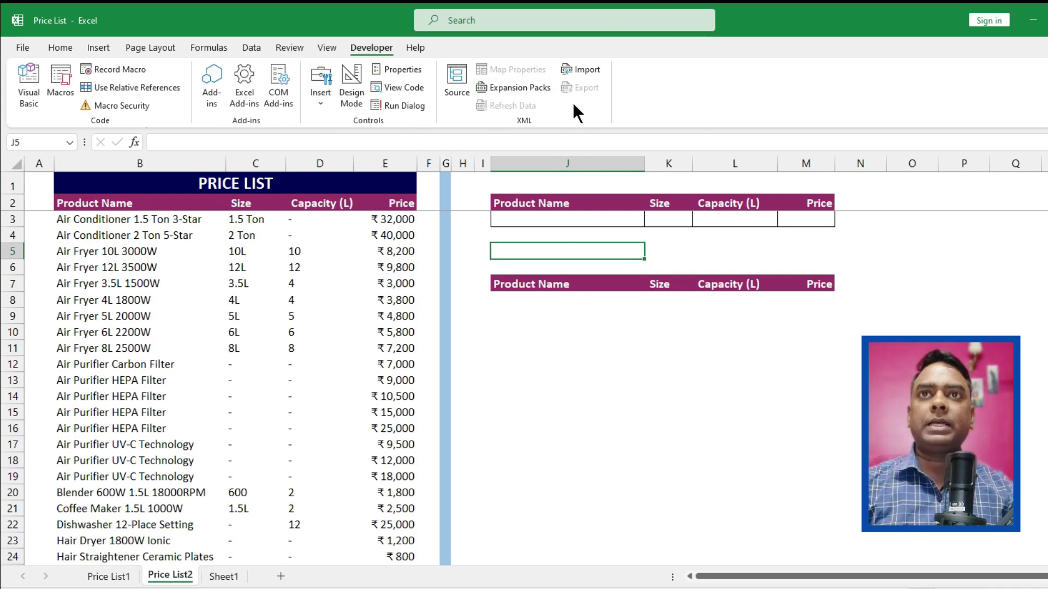
- Open the ribbon customization options and make sure the Developer main tab is enabled
{"action": "right_click", "coordinate": [668, 87]}
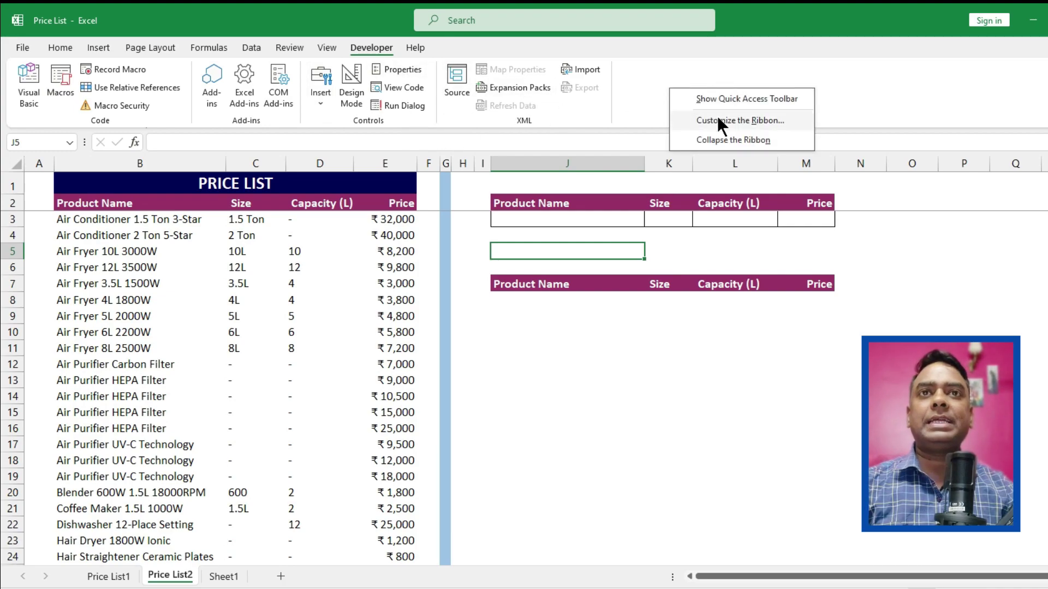
{"action": "left_click", "coordinate": [734, 120]}
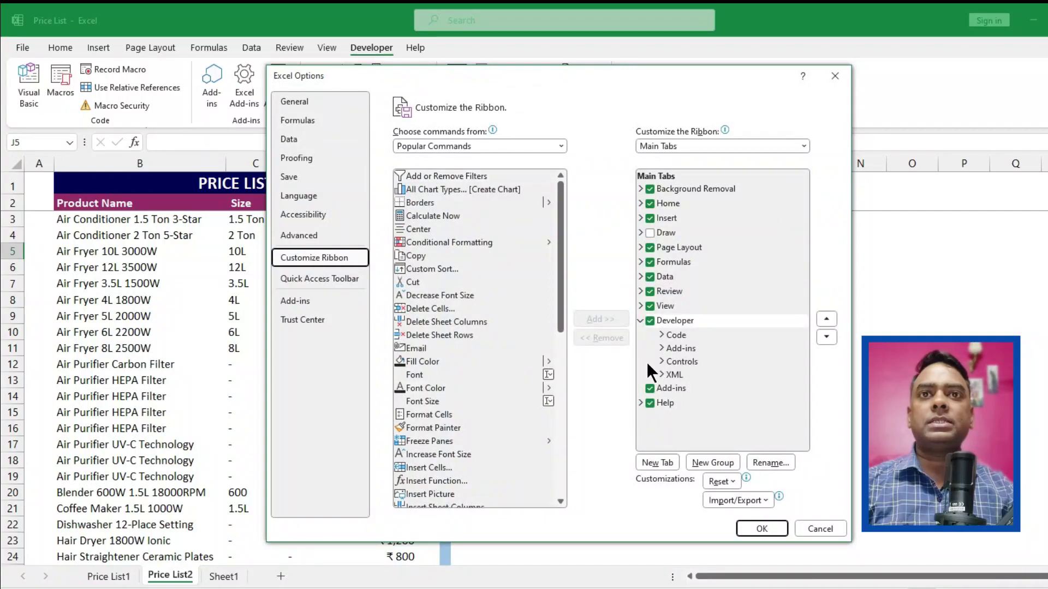
{"action": "left_click", "coordinate": [650, 320]}
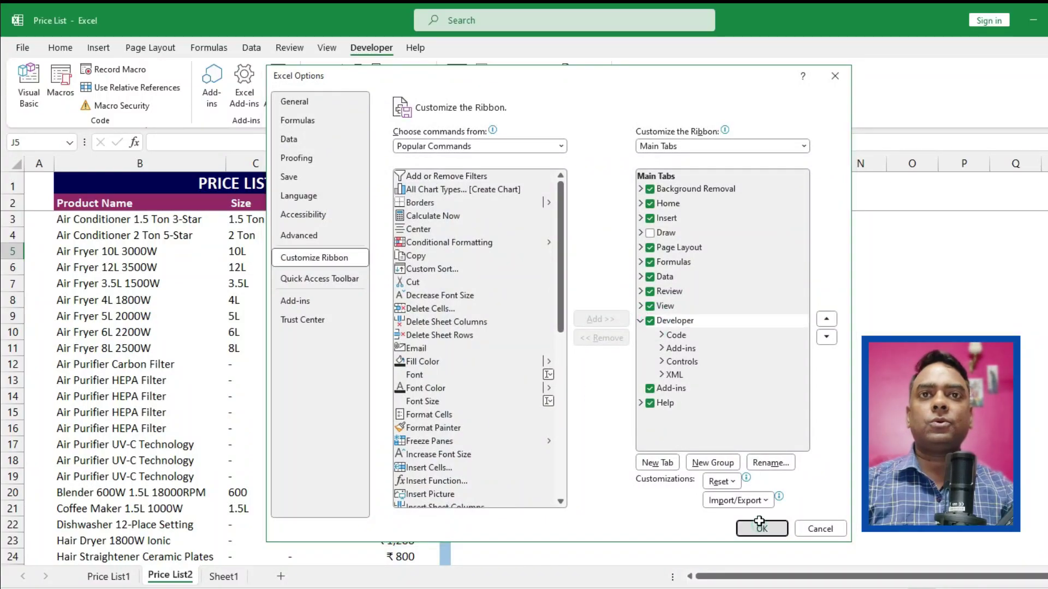
{"action": "left_click", "coordinate": [761, 528]}
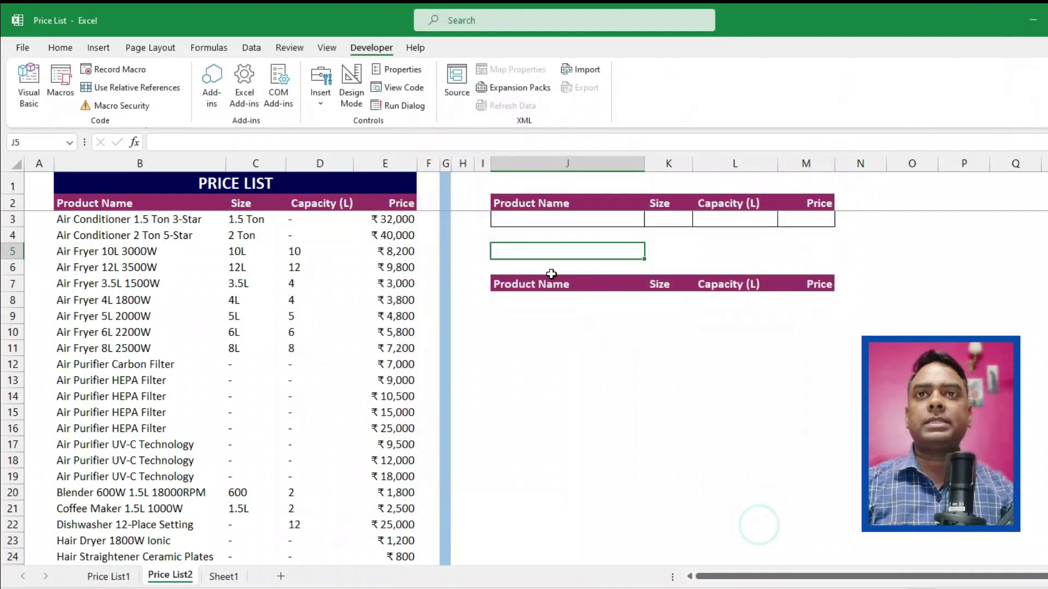
- Insert a form control button beside the criteria table, over about O3:P4, and assign it the Click macro from This Workbook
{"action": "left_click", "coordinate": [319, 99]}
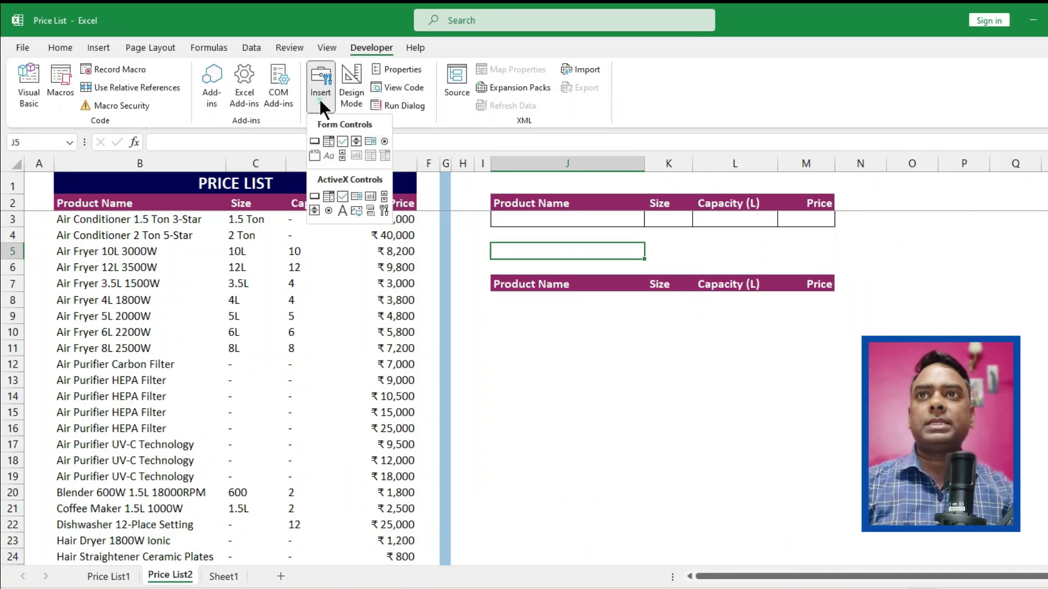
{"action": "left_click", "coordinate": [314, 141]}
{"action": "left_click_drag", "start_coordinate": [875, 214], "coordinate": [976, 247]}
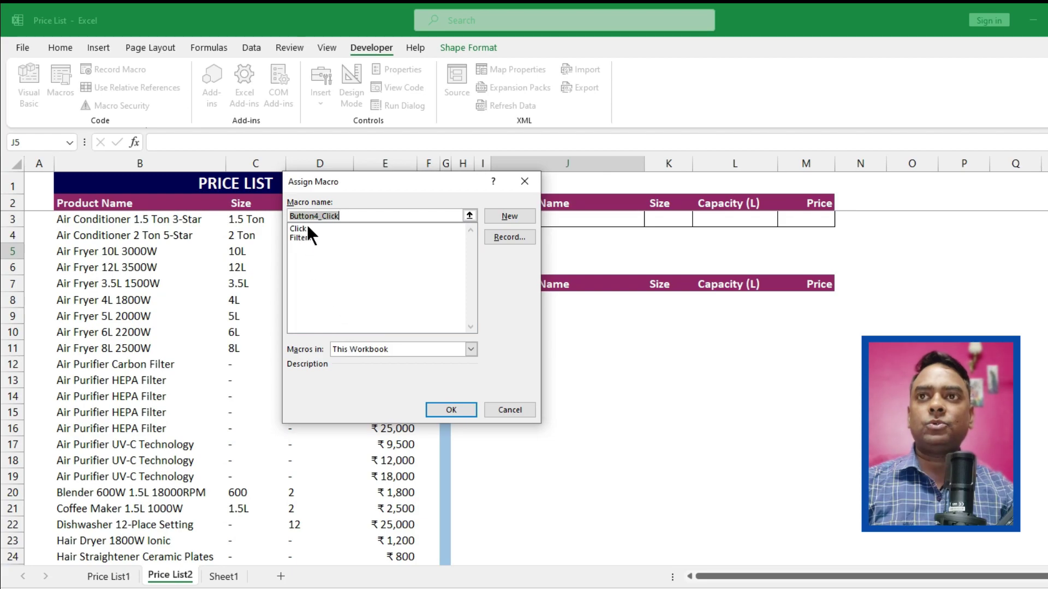
{"action": "left_click", "coordinate": [346, 350]}
{"action": "left_click", "coordinate": [369, 371]}
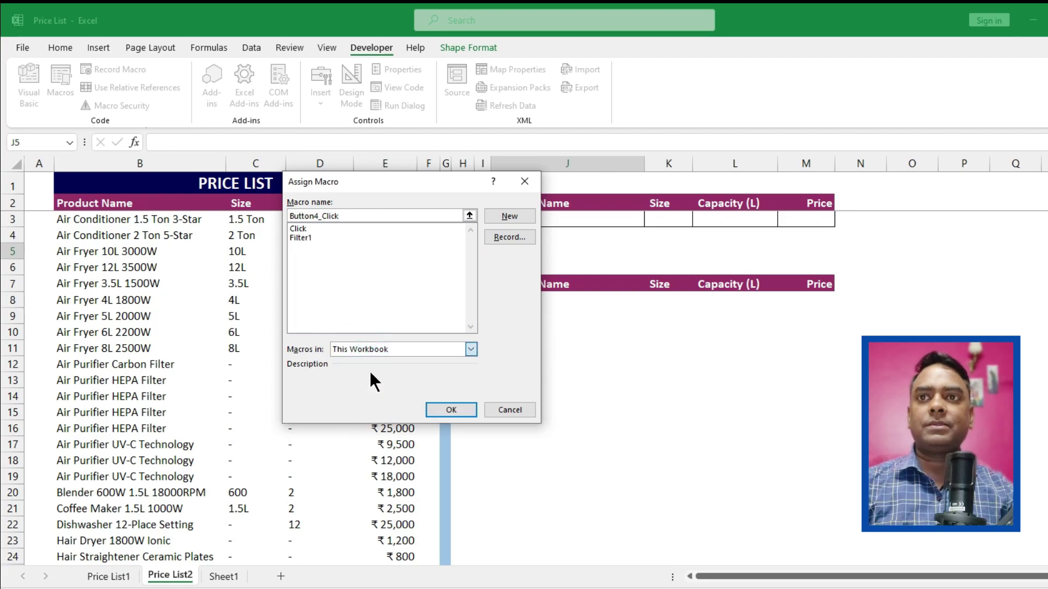
{"action": "left_click", "coordinate": [310, 227]}
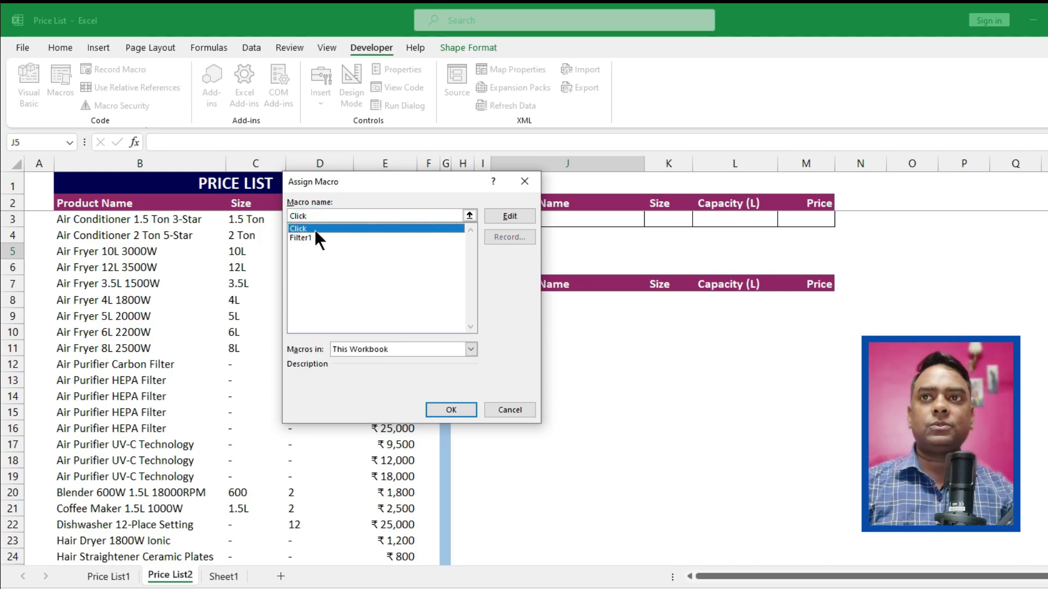
{"action": "left_click", "coordinate": [448, 410]}
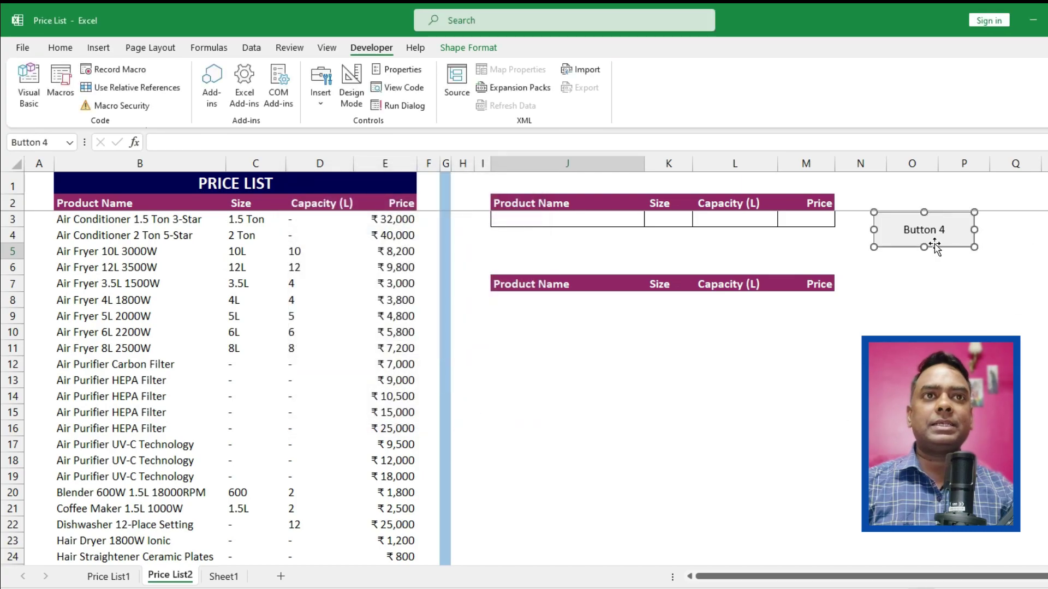
- Change the new button's label to Click and deselect the button
{"action": "left_click", "coordinate": [904, 229]}
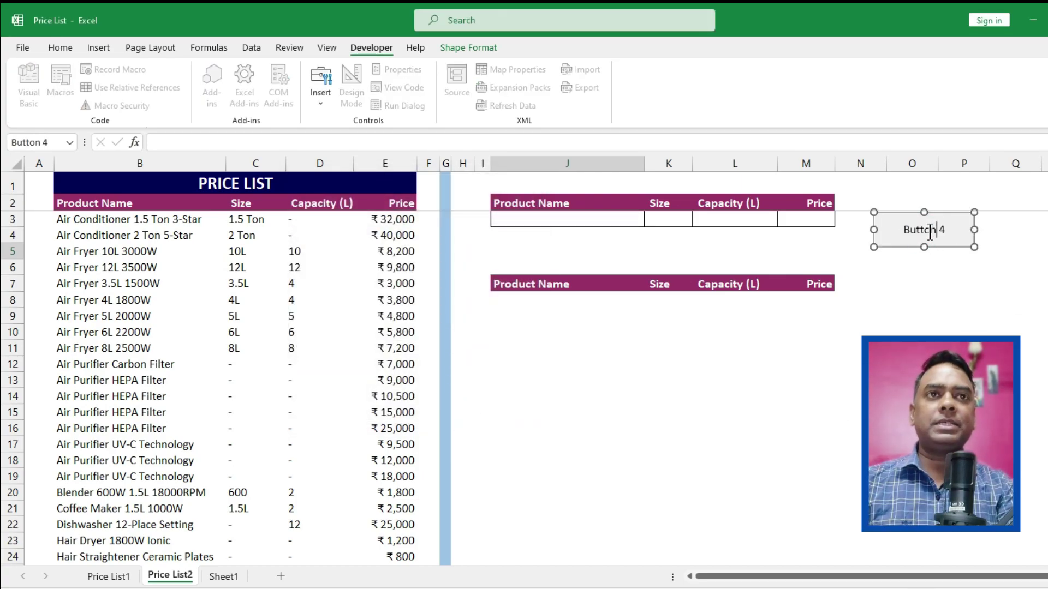
{"action": "type", "text": "Click"}
{"action": "left_click", "coordinate": [964, 316]}
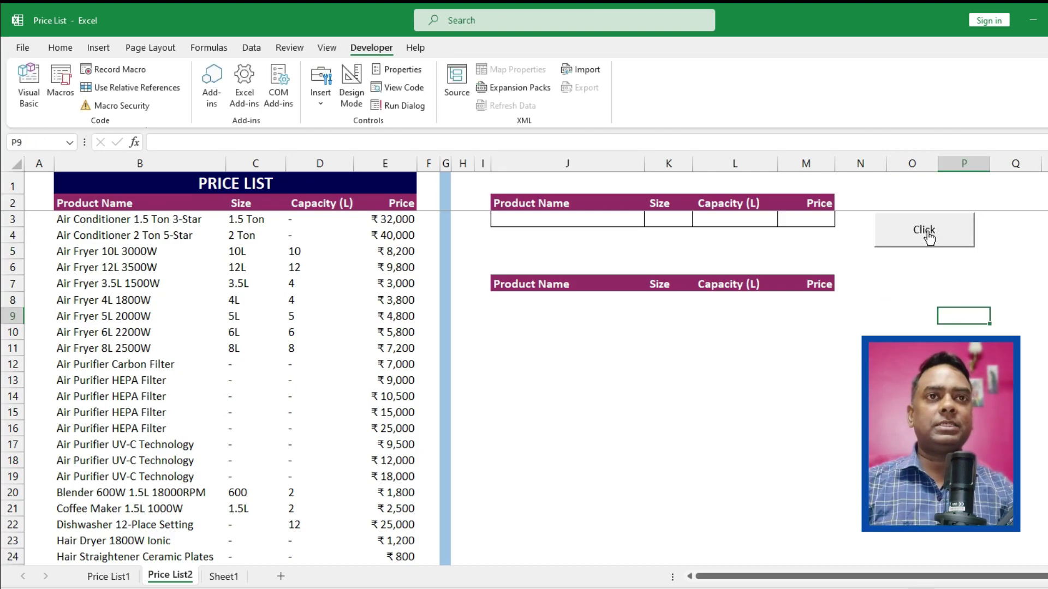
- Test the Click button with empty criteria and look through the records copied to the results table
{"action": "left_click", "coordinate": [923, 239]}
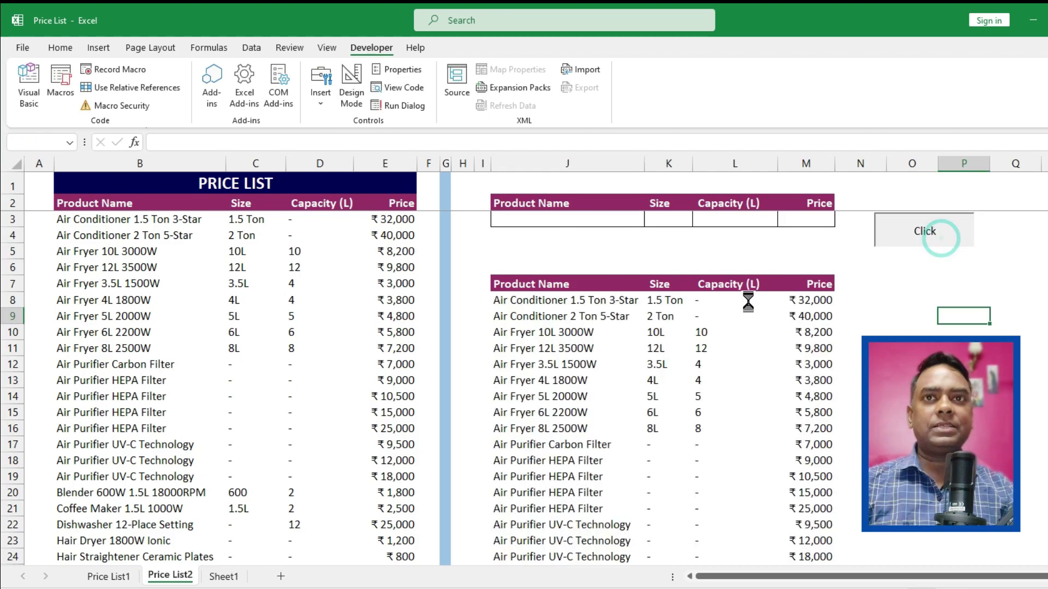
{"action": "left_click", "coordinate": [574, 307]}
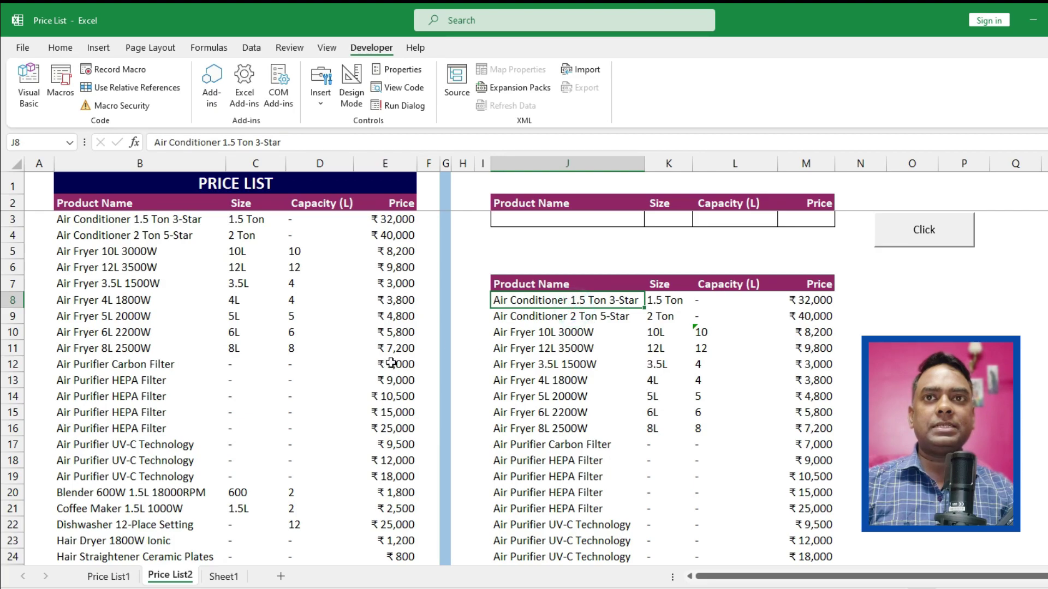
{"action": "left_click", "coordinate": [921, 232]}
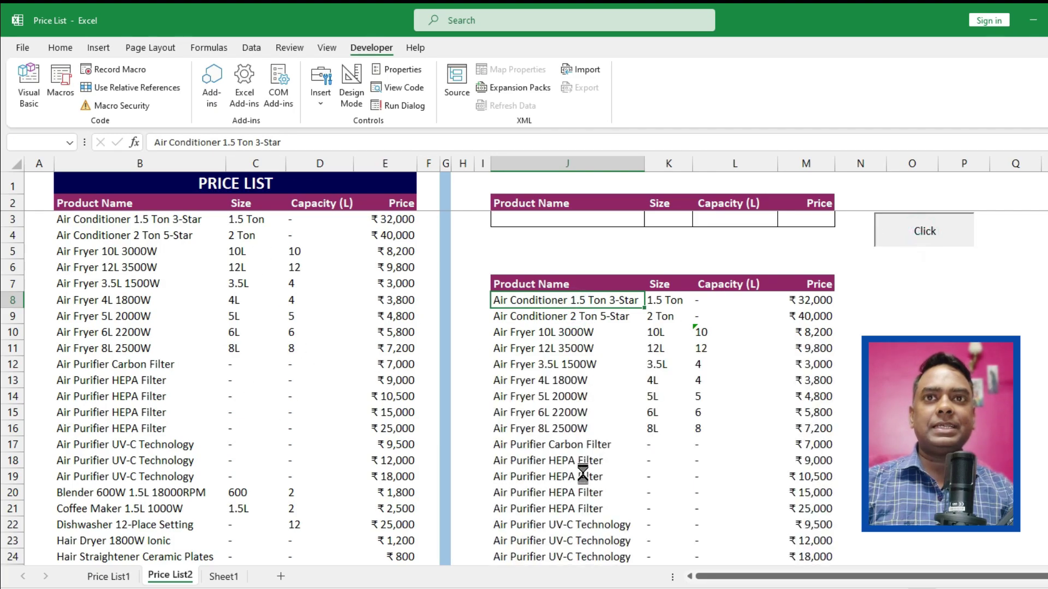
{"action": "scroll", "coordinate": [702, 375], "scroll_direction": "down", "scroll_amount": 6}
{"action": "scroll", "coordinate": [706, 374], "scroll_direction": "up", "scroll_amount": 1}
{"action": "scroll", "coordinate": [705, 374], "scroll_direction": "up", "scroll_amount": 5}
- Enter tv as the Product Name criterion in J3, run the search and look through the results
{"action": "left_click", "coordinate": [540, 220]}
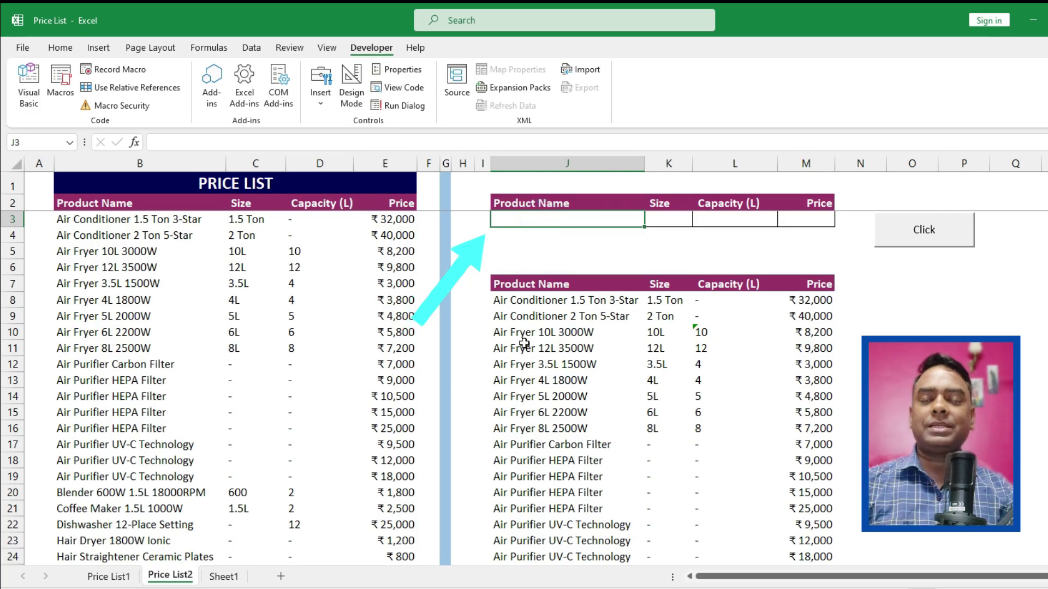
{"action": "type", "text": "tv"}
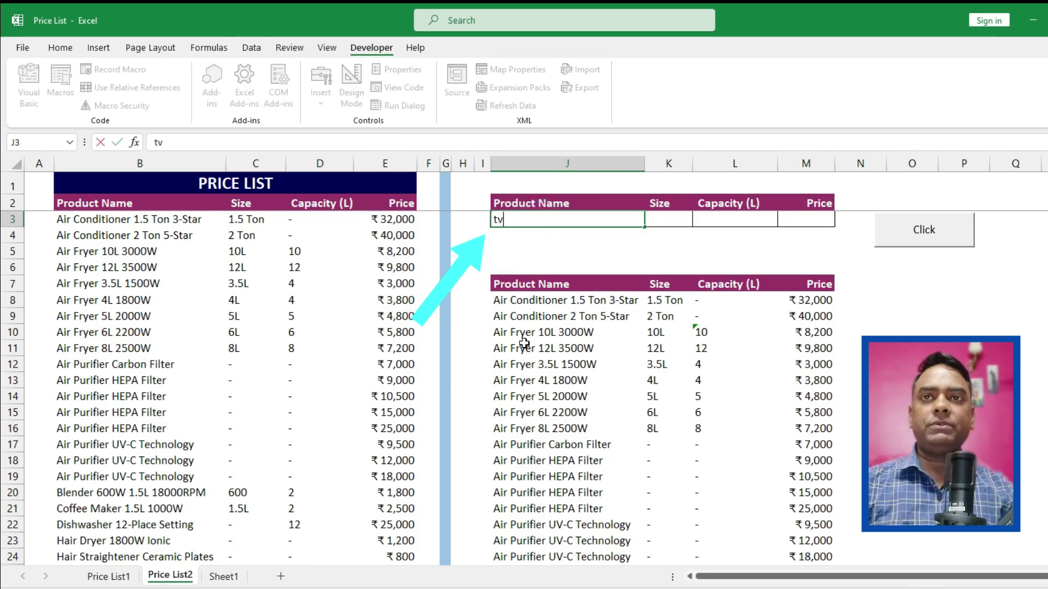
{"action": "left_click", "coordinate": [919, 233]}
{"action": "scroll", "coordinate": [582, 409], "scroll_direction": "down", "scroll_amount": 6}
{"action": "scroll", "coordinate": [584, 409], "scroll_direction": "up", "scroll_amount": 6}
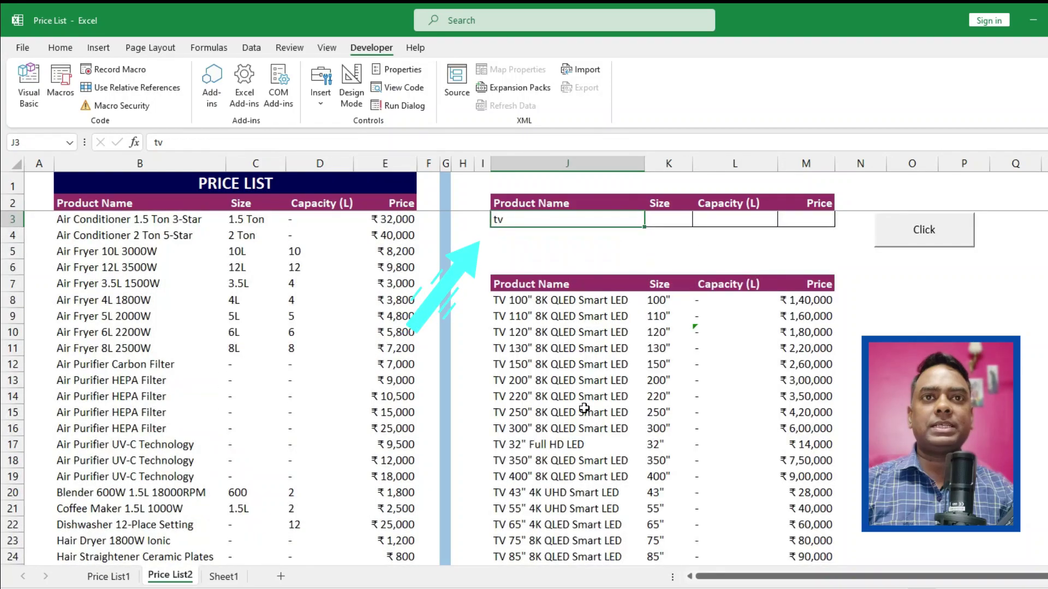
- Refine the search to Product Name tv*led with Price <50000 in M3, run it and check the resulting prices
{"action": "double_click", "coordinate": [535, 219]}
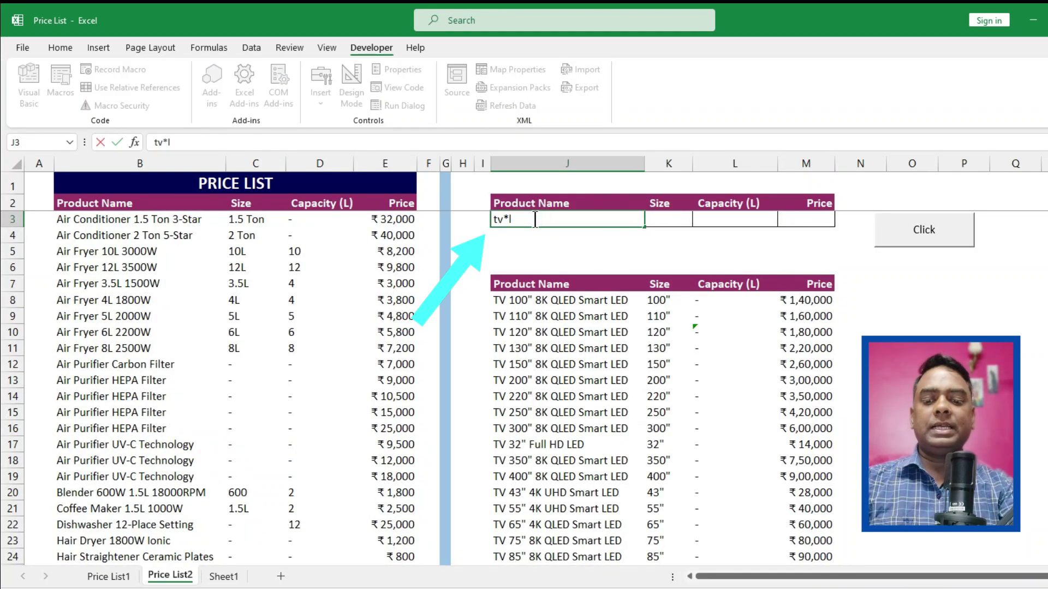
{"action": "left_click", "coordinate": [893, 227]}
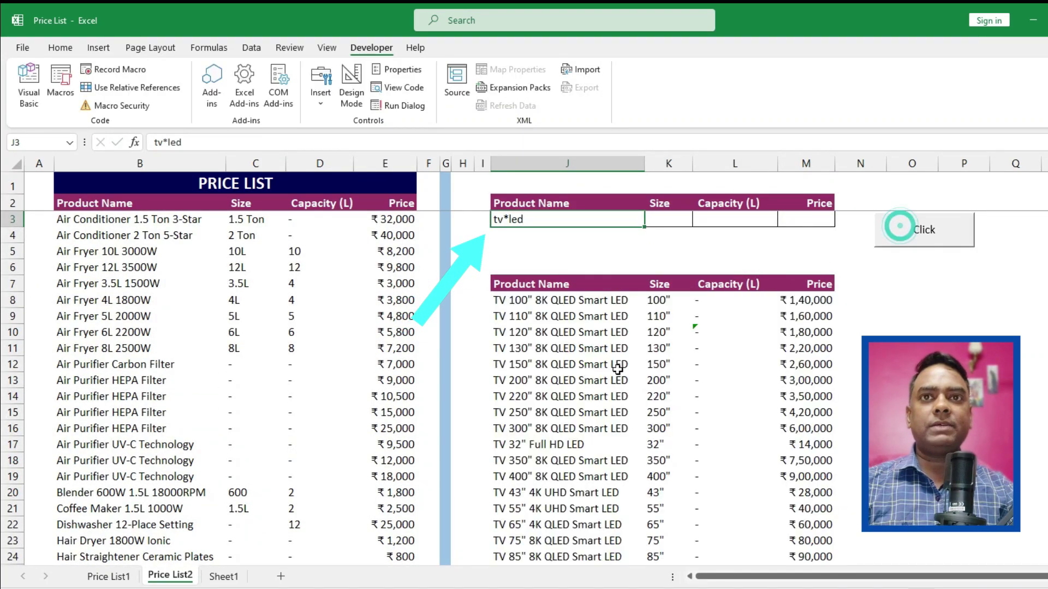
{"action": "left_click", "coordinate": [806, 219]}
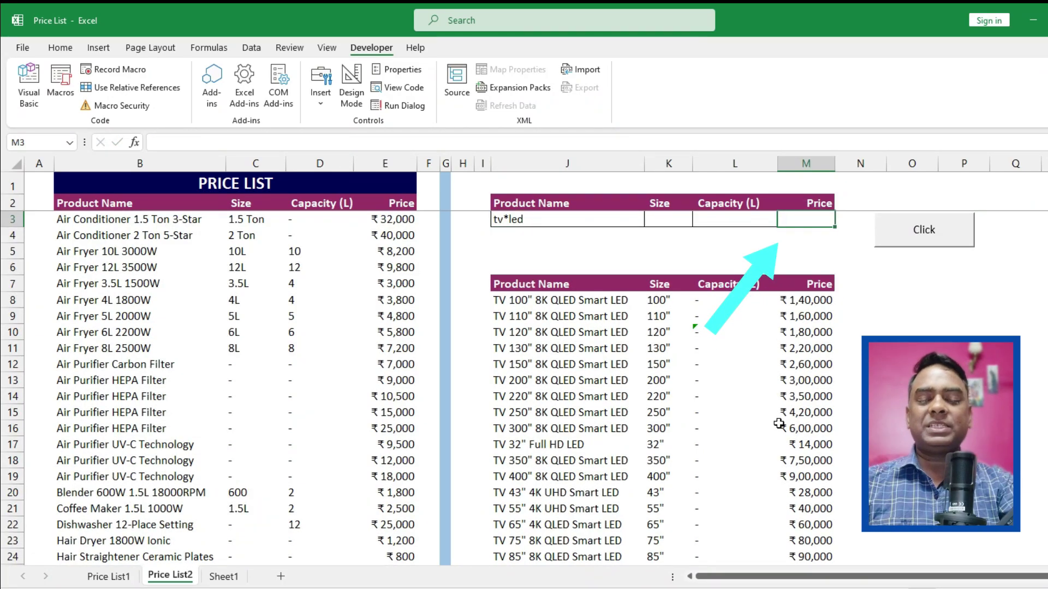
{"action": "type", "text": "<50000"}
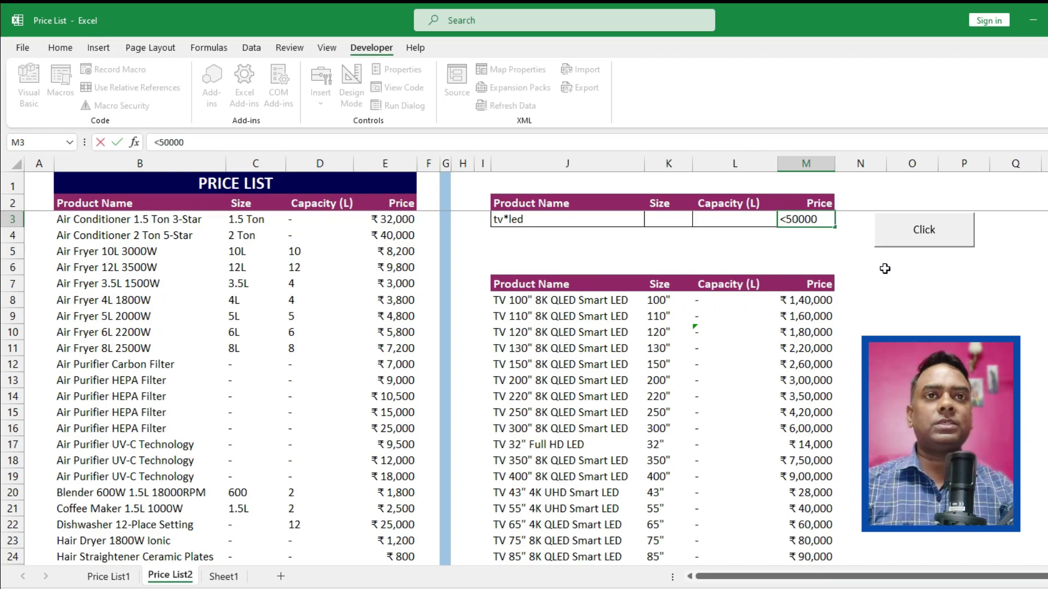
{"action": "left_click", "coordinate": [915, 241]}
{"action": "left_click", "coordinate": [806, 300]}
{"action": "left_click", "coordinate": [810, 342]}
{"action": "left_click", "coordinate": [813, 319]}
{"action": "left_click", "coordinate": [815, 302]}
{"action": "left_click", "coordinate": [813, 320]}
{"action": "left_click", "coordinate": [811, 332]}
{"action": "left_click", "coordinate": [813, 317]}
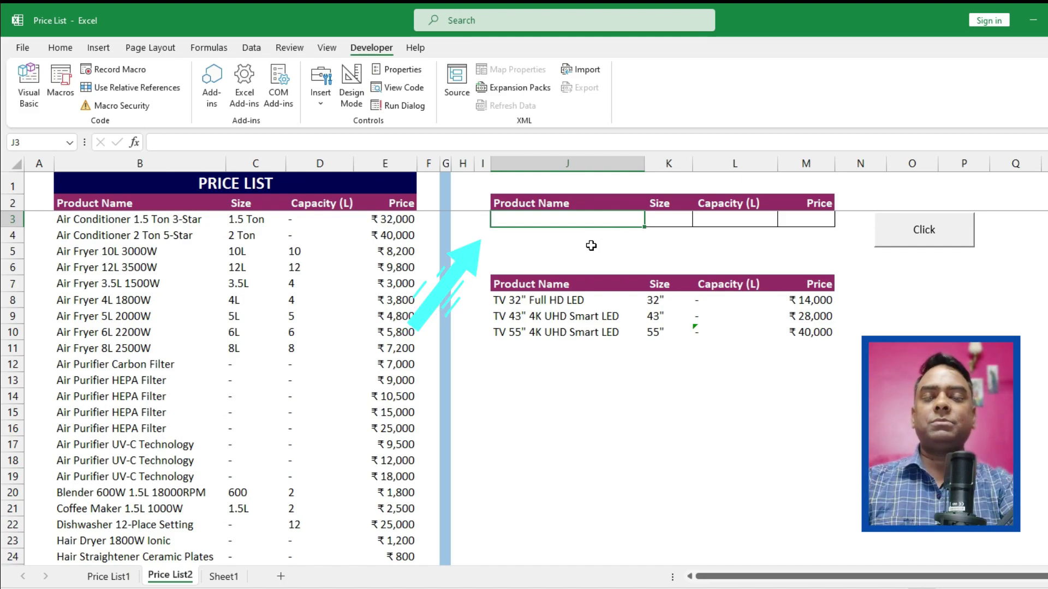
- Replace the criteria with Product Name air, run the search, and narrow it to Size 2* in K3
{"action": "type", "text": "a"}
{"action": "left_click", "coordinate": [950, 249]}
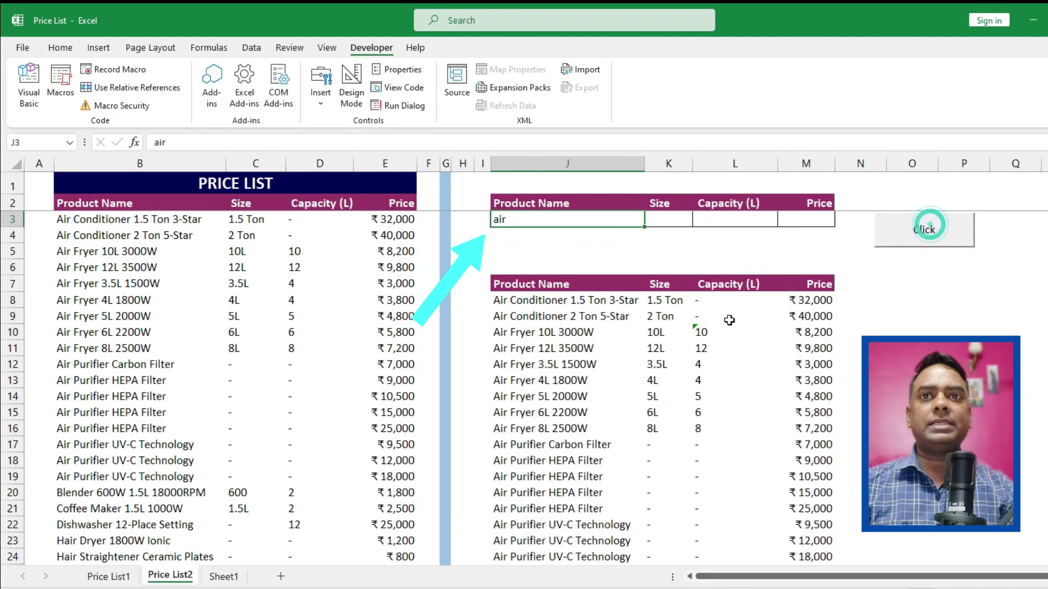
{"action": "left_click", "coordinate": [669, 218]}
{"action": "type", "text": "2*"}
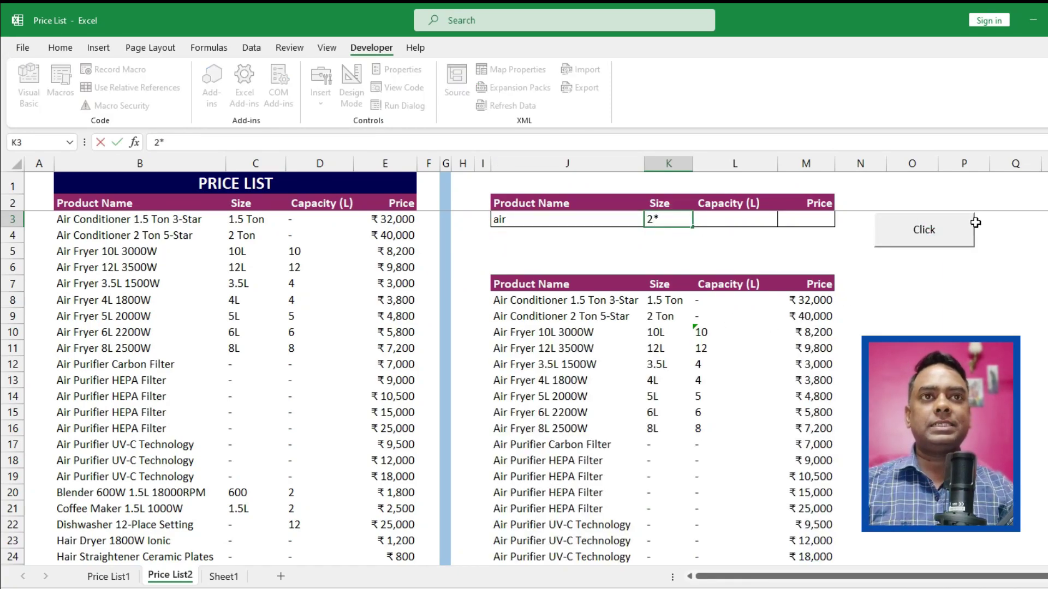
{"action": "left_click", "coordinate": [973, 222]}
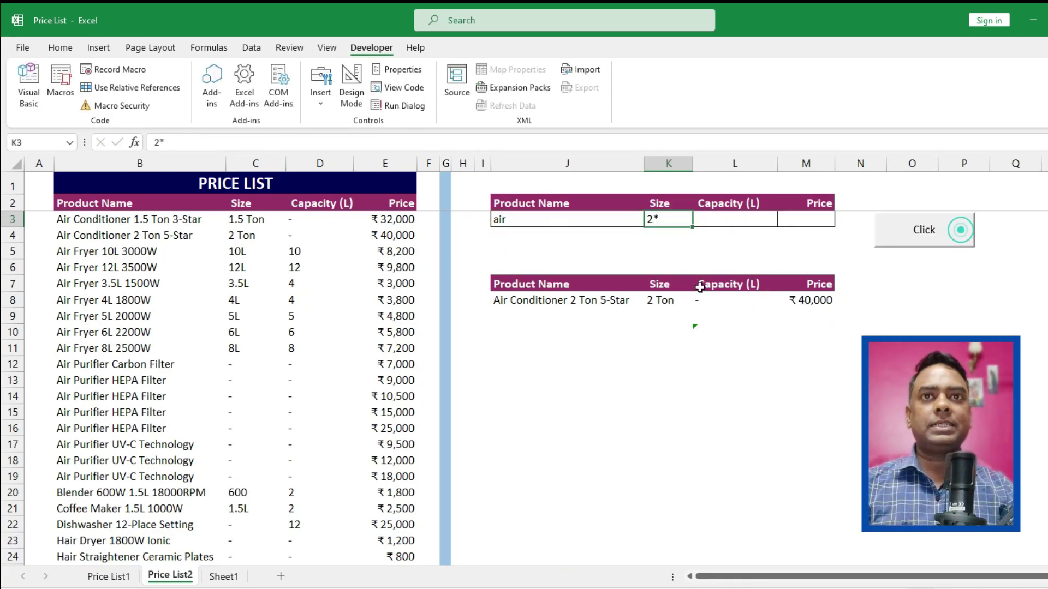
- Replace the criteria with Product Name lapto, run the search, and narrow it to Size 15* in K3
{"action": "left_click", "coordinate": [582, 221]}
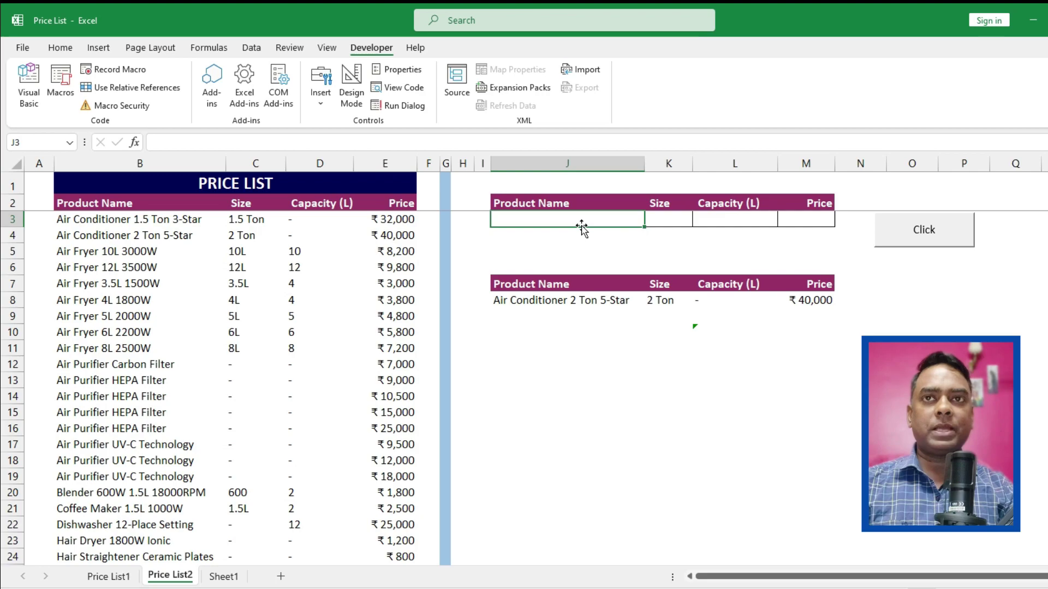
{"action": "type", "text": "lap"}
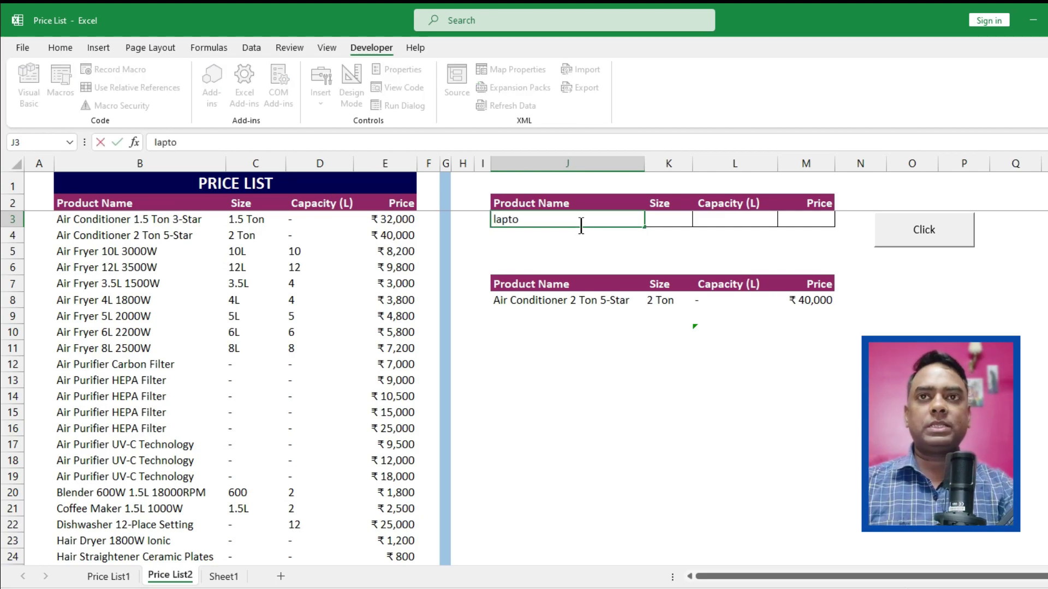
{"action": "type", "text": "to"}
{"action": "left_click", "coordinate": [902, 228]}
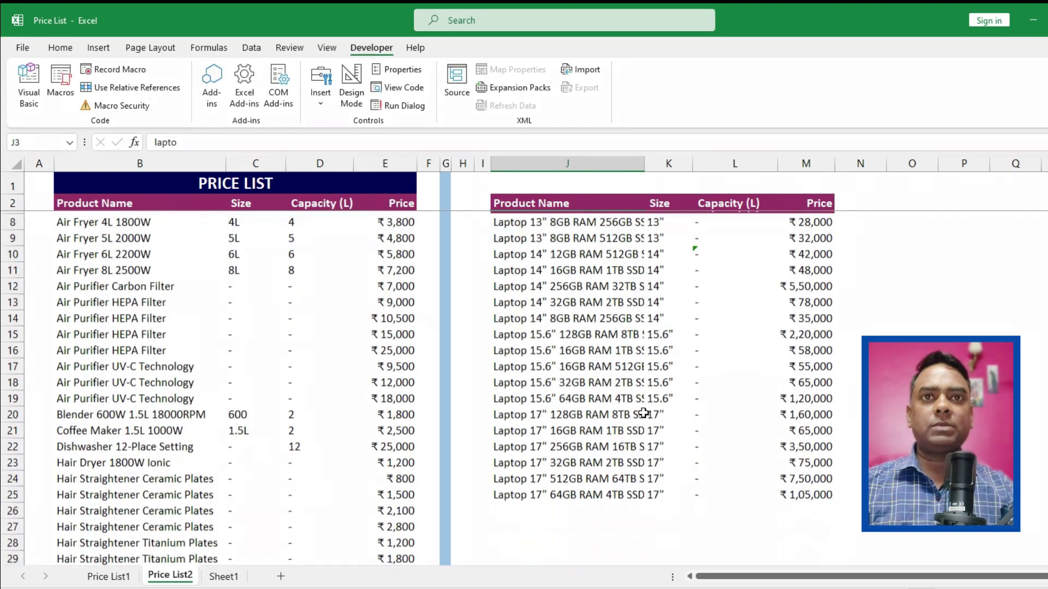
{"action": "left_click", "coordinate": [668, 218]}
{"action": "type", "text": "15*"}
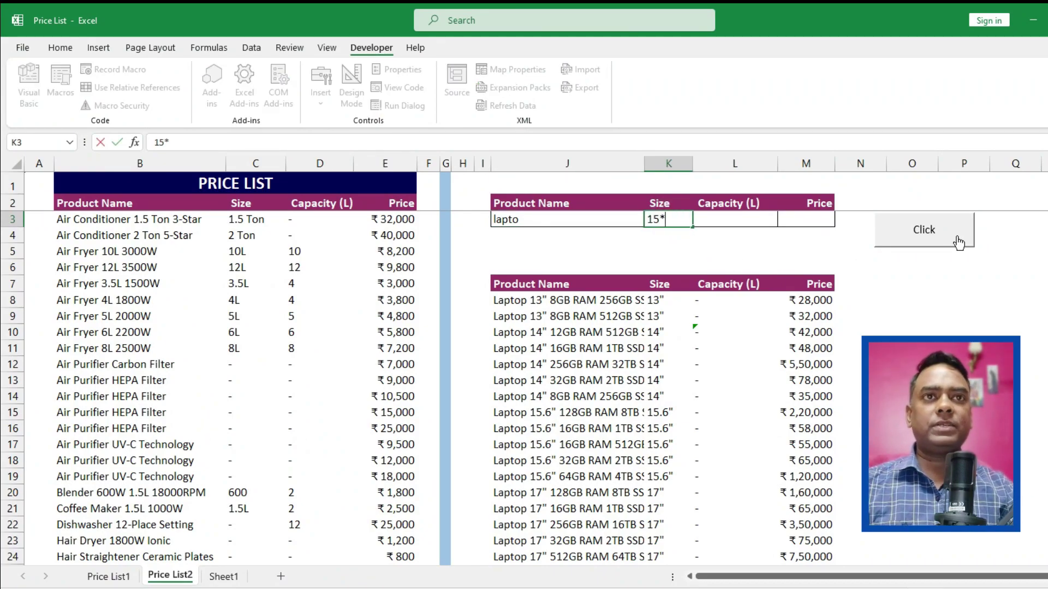
{"action": "left_click", "coordinate": [958, 243]}
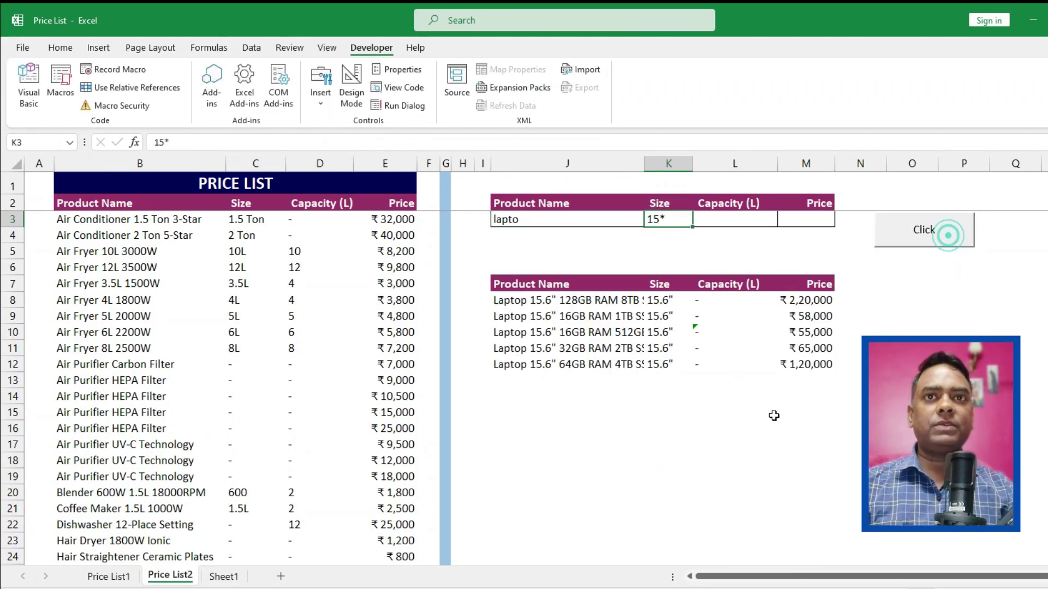
- Clear the Size criterion in K3 and set the Product Name criterion in J3 to laptop
{"action": "key", "text": "Delete"}
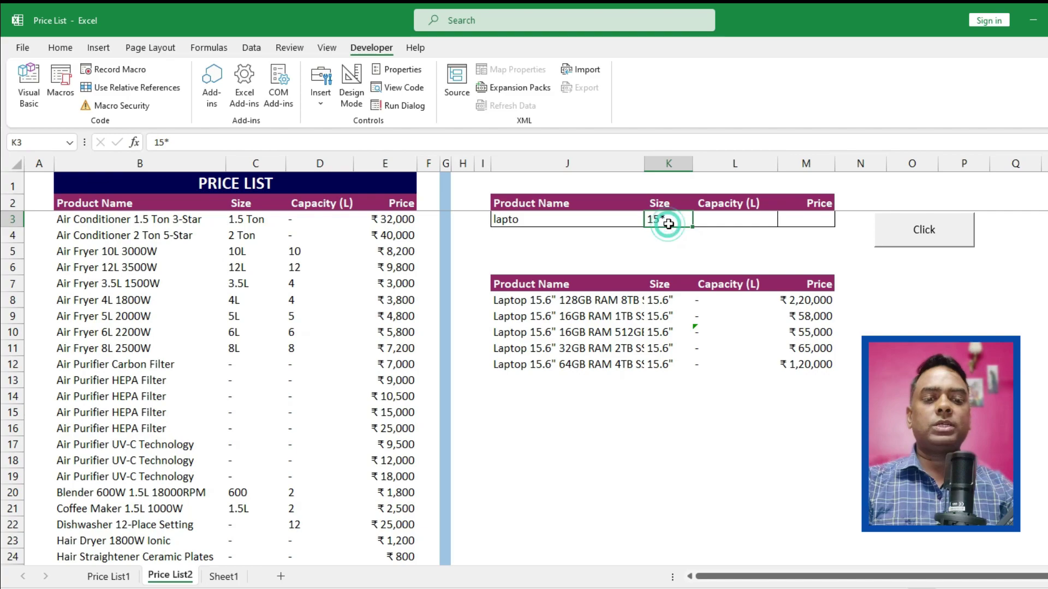
{"action": "left_click", "coordinate": [583, 223]}
{"action": "key", "text": "BackSpace"}
{"action": "type", "text": "laptop"}
{"action": "left_click", "coordinate": [664, 254]}
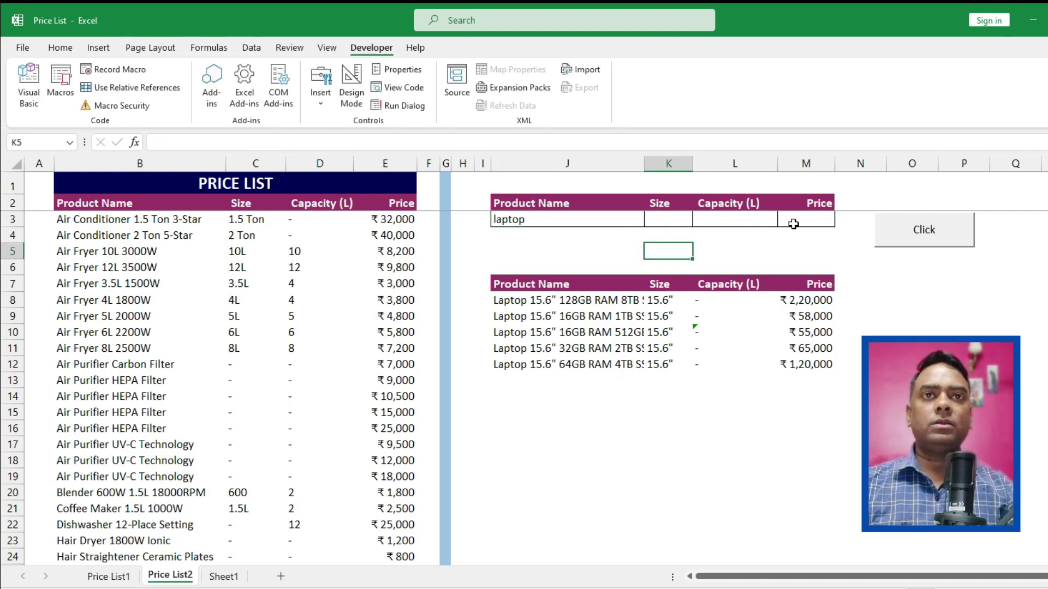
- Narrow the laptop search with the Price criterion <50000 in M3 and run the search
{"action": "left_click", "coordinate": [792, 224]}
{"action": "type", "text": "<50000"}
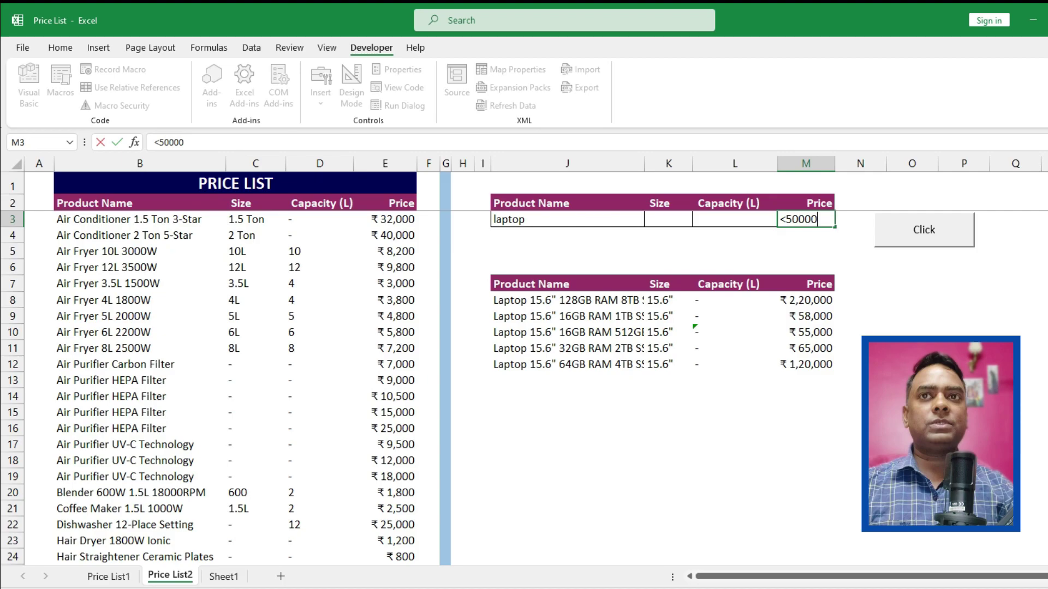
{"action": "left_click", "coordinate": [923, 230]}
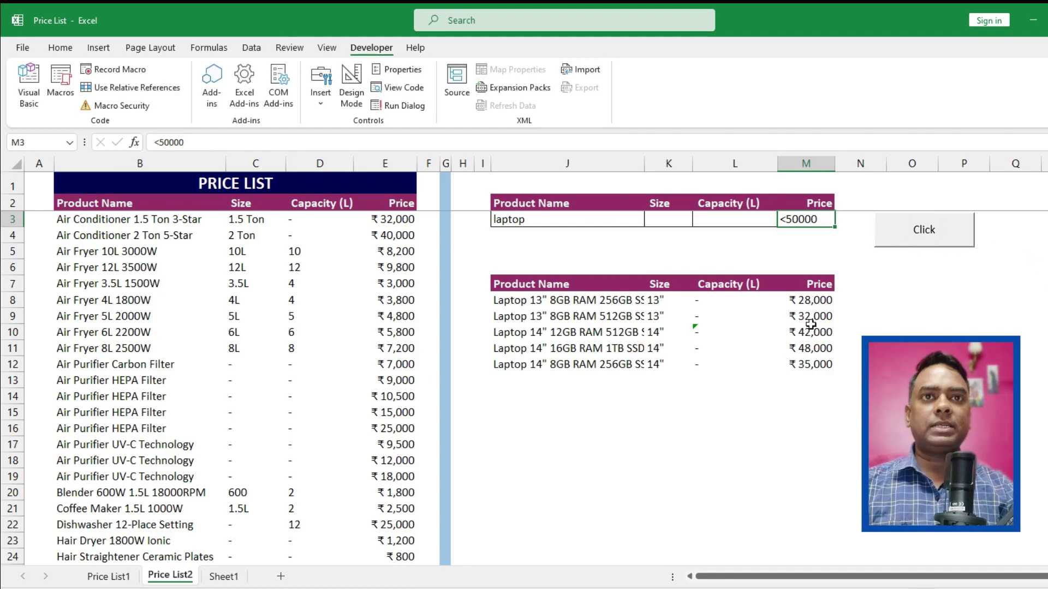
- Clear the Price criterion in M3, rerun the laptop search and look through the results
{"action": "left_click", "coordinate": [807, 219]}
{"action": "key", "text": "Delete"}
{"action": "left_click", "coordinate": [921, 230]}
{"action": "scroll", "coordinate": [828, 421], "scroll_direction": "down", "scroll_amount": 5}
{"action": "scroll", "coordinate": [828, 422], "scroll_direction": "up", "scroll_amount": 5}
- Narrow the laptop search with the Size criterion 14* in K3 and run it
{"action": "left_click", "coordinate": [770, 220]}
{"action": "left_click", "coordinate": [679, 221]}
{"action": "type", "text": "14"}
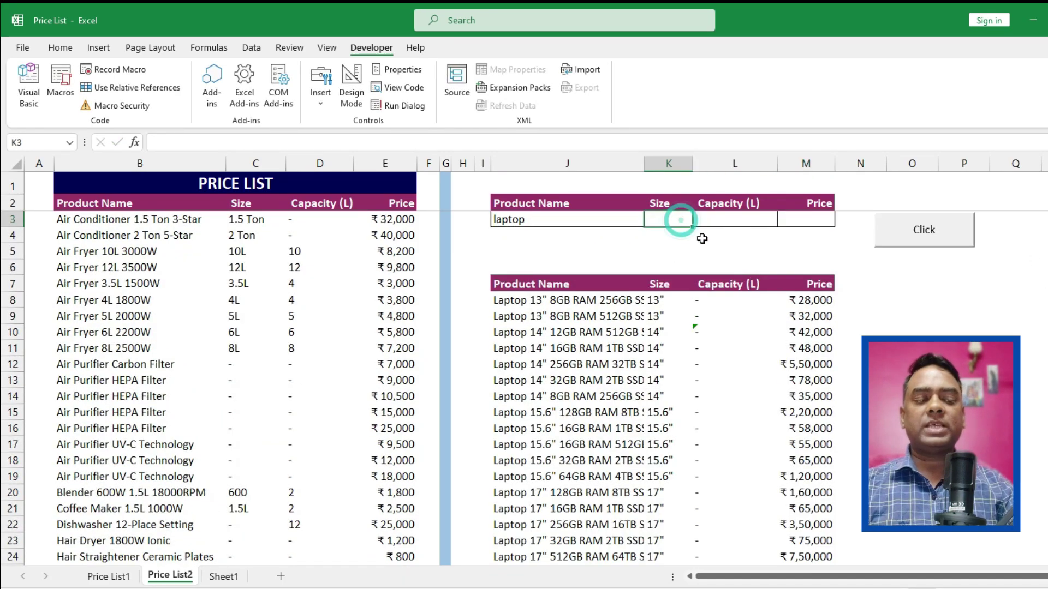
{"action": "type", "text": "*"}
{"action": "left_click", "coordinate": [947, 235]}
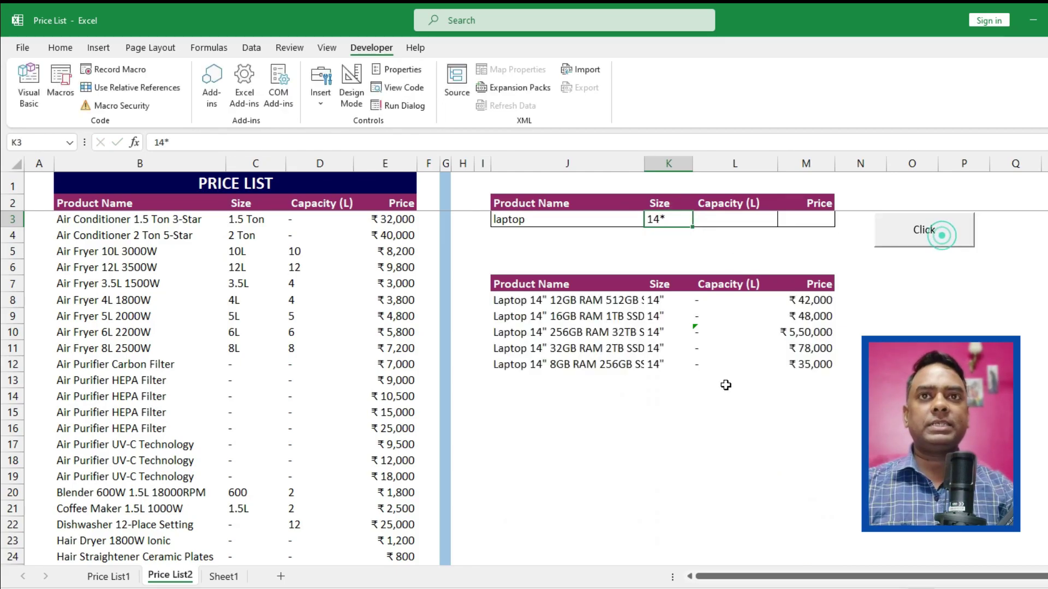
- Clear the Product Name and Size criteria, enter a leading-wildcard search for toasters in J3, run it and review the results
{"action": "left_click", "coordinate": [550, 220]}
{"action": "key", "text": "Delete"}
{"action": "left_click", "coordinate": [666, 218]}
{"action": "key", "text": "Delete"}
{"action": "left_click", "coordinate": [545, 220]}
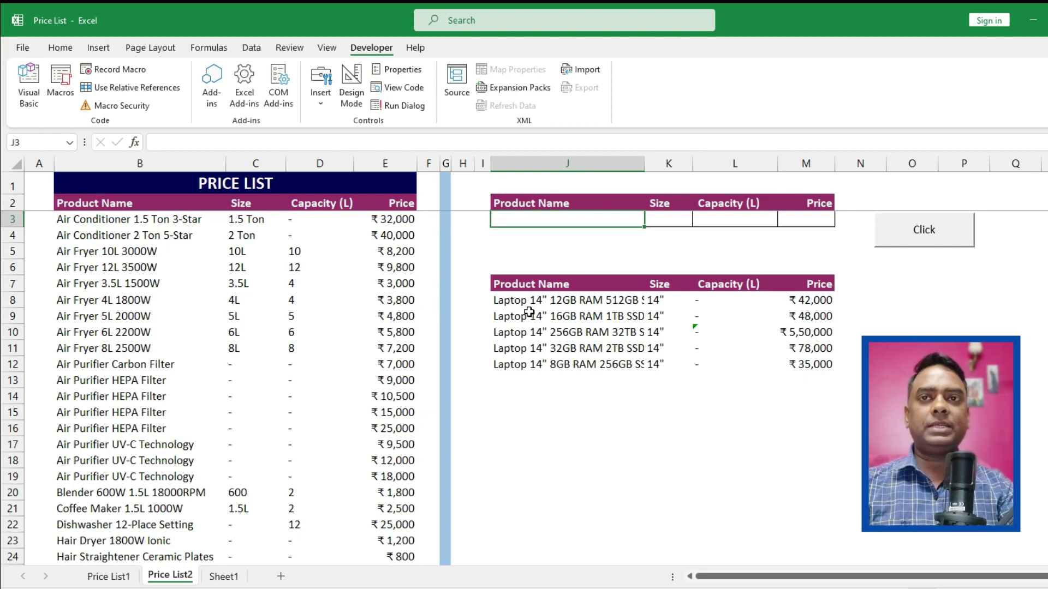
{"action": "type", "text": "*to"}
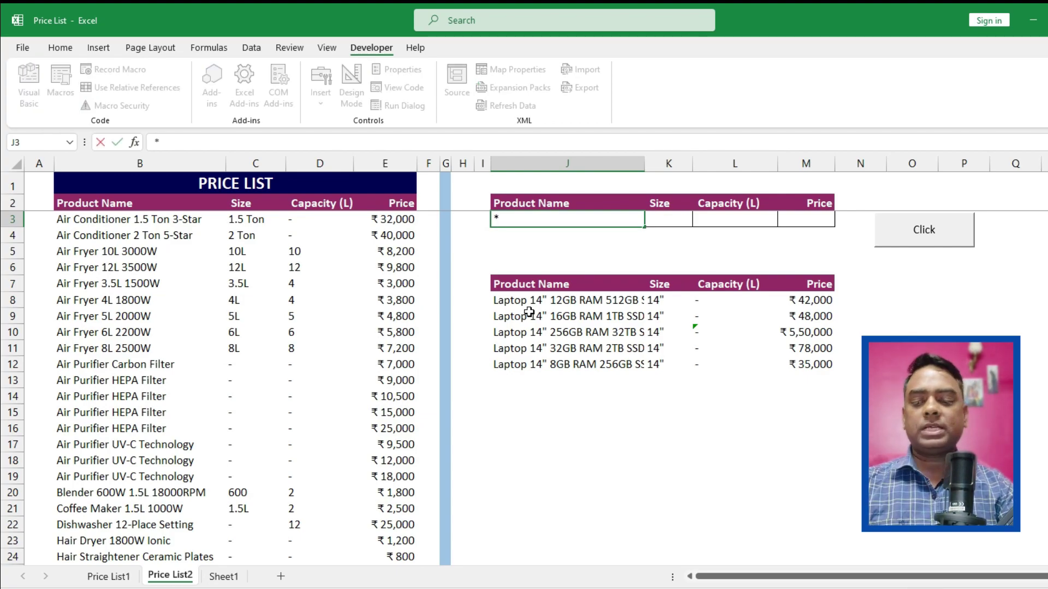
{"action": "left_click", "coordinate": [884, 240]}
{"action": "scroll", "coordinate": [620, 472], "scroll_direction": "down", "scroll_amount": 4}
{"action": "scroll", "coordinate": [620, 473], "scroll_direction": "up", "scroll_amount": 4}
- Replace the Product Name criterion with Price <1000 in M3, run the search and check the resulting prices
{"action": "left_click", "coordinate": [802, 224]}
{"action": "left_click", "coordinate": [584, 219]}
{"action": "key", "text": "Delete"}
{"action": "left_click", "coordinate": [802, 219]}
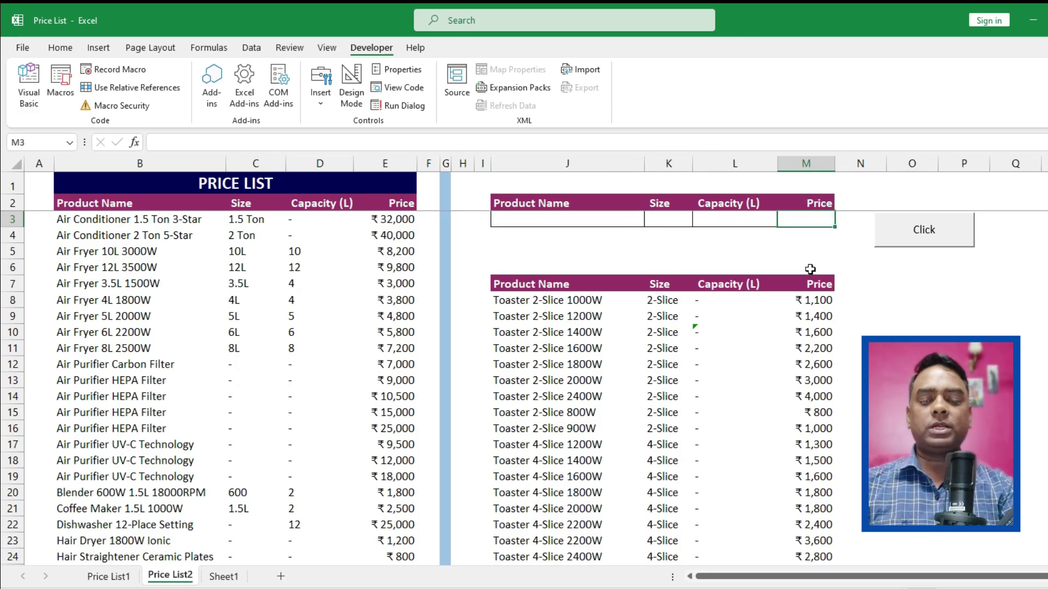
{"action": "type", "text": "<1000"}
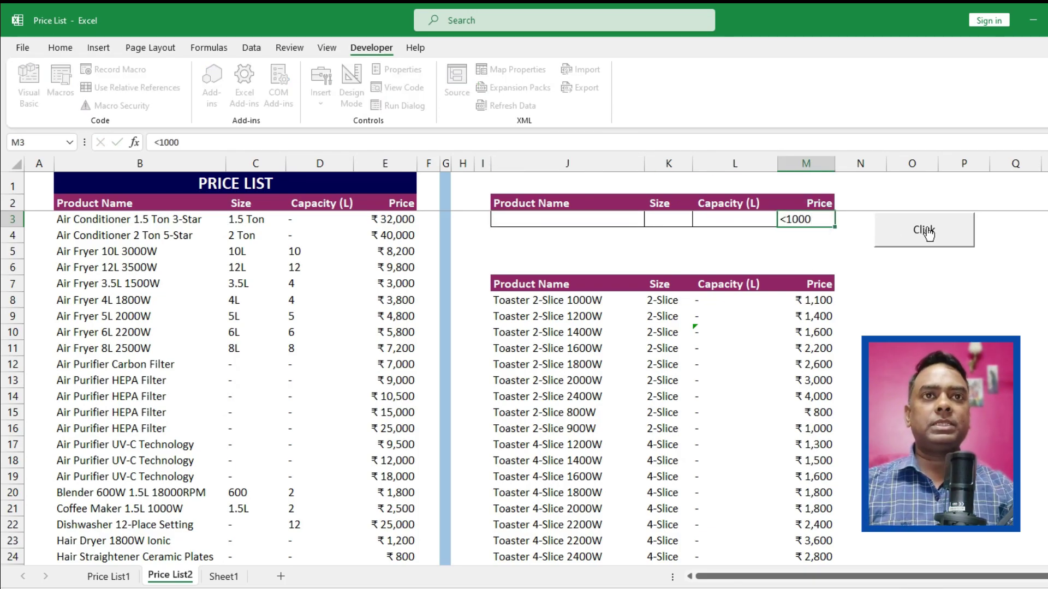
{"action": "left_click", "coordinate": [923, 229]}
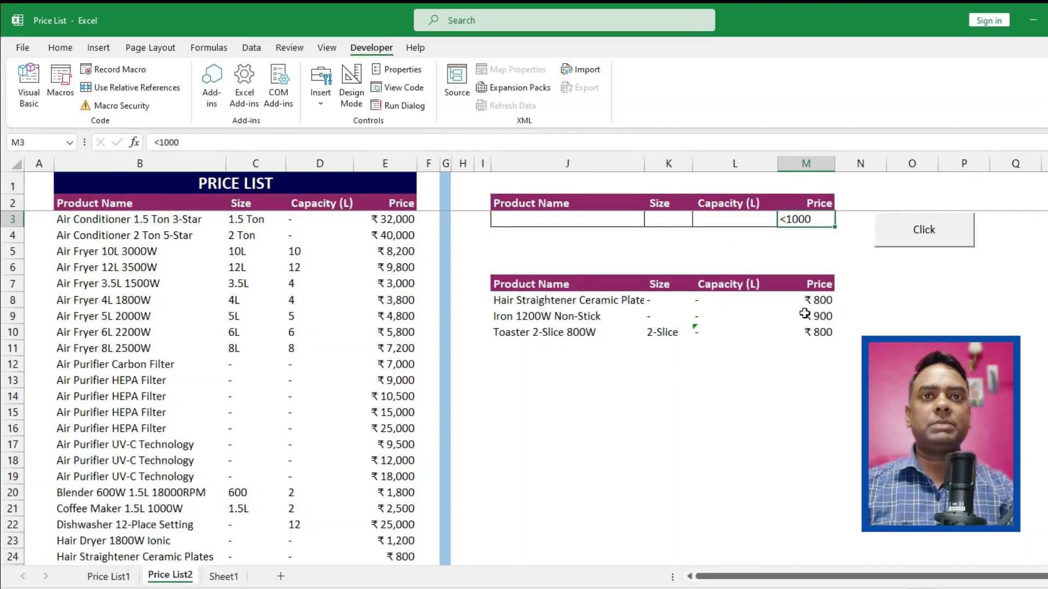
{"action": "left_click", "coordinate": [802, 332]}
{"action": "left_click", "coordinate": [802, 317]}
{"action": "left_click", "coordinate": [802, 300]}
- Replace the Price criterion with Capacity 1000 in L3, run the search and check the resulting product
{"action": "left_click", "coordinate": [816, 220]}
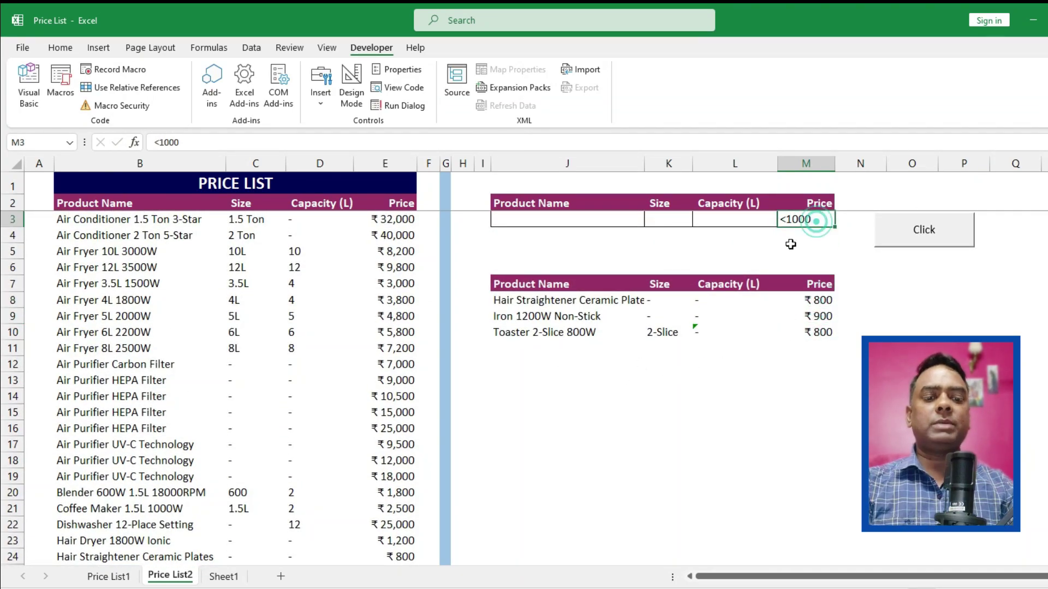
{"action": "key", "text": "Delete"}
{"action": "left_click", "coordinate": [741, 218]}
{"action": "type", "text": "10000"}
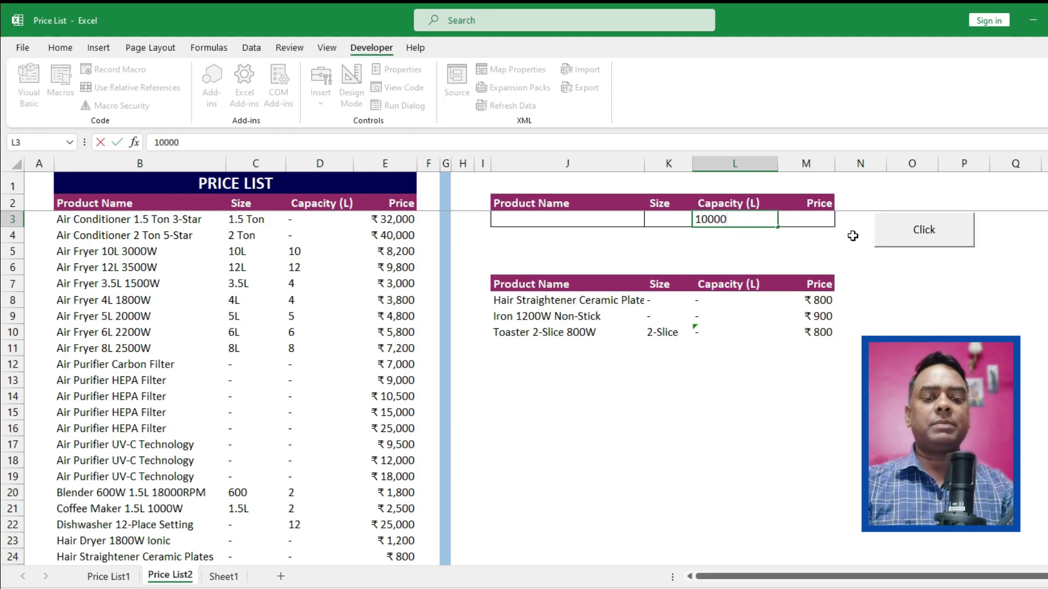
{"action": "key", "text": "Return"}
{"action": "left_click", "coordinate": [921, 229]}
{"action": "left_click", "coordinate": [539, 308]}
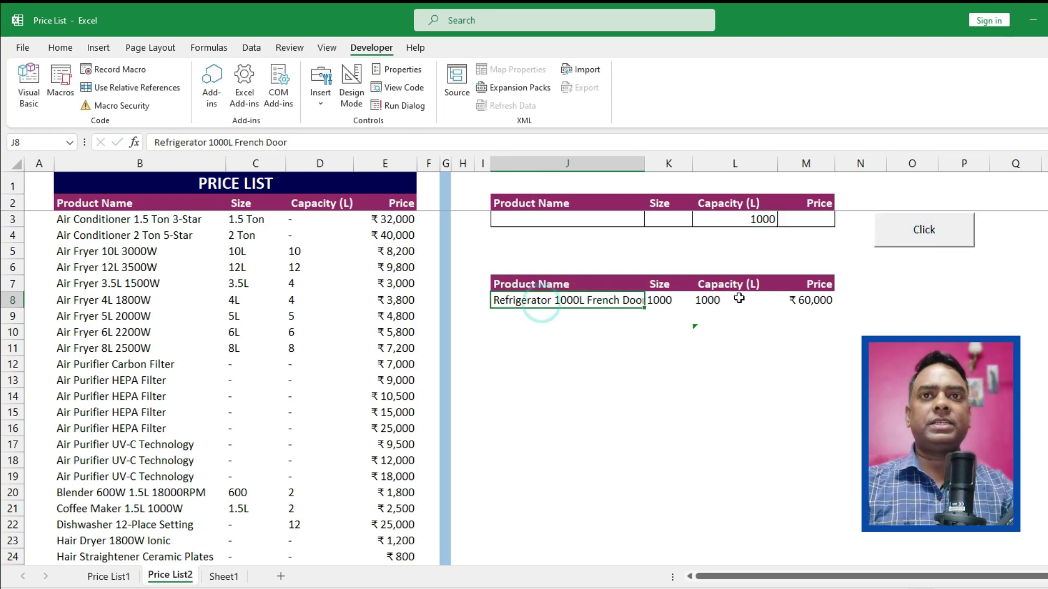
- Change the Capacity criterion in L3 to >1000, run the search and check the result
{"action": "left_click", "coordinate": [758, 220]}
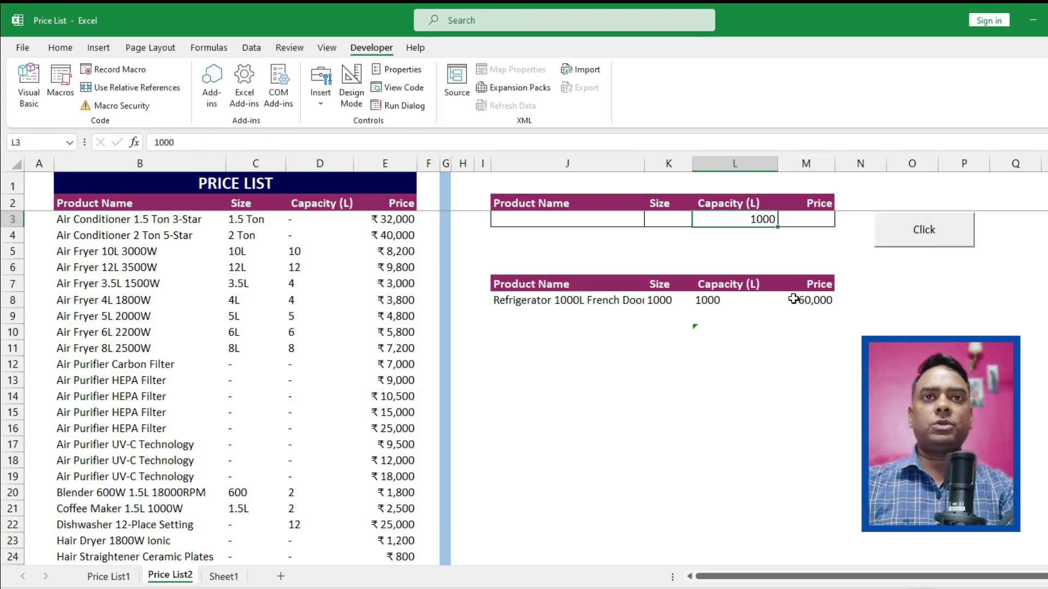
{"action": "type", "text": ">"}
{"action": "left_click", "coordinate": [703, 303]}
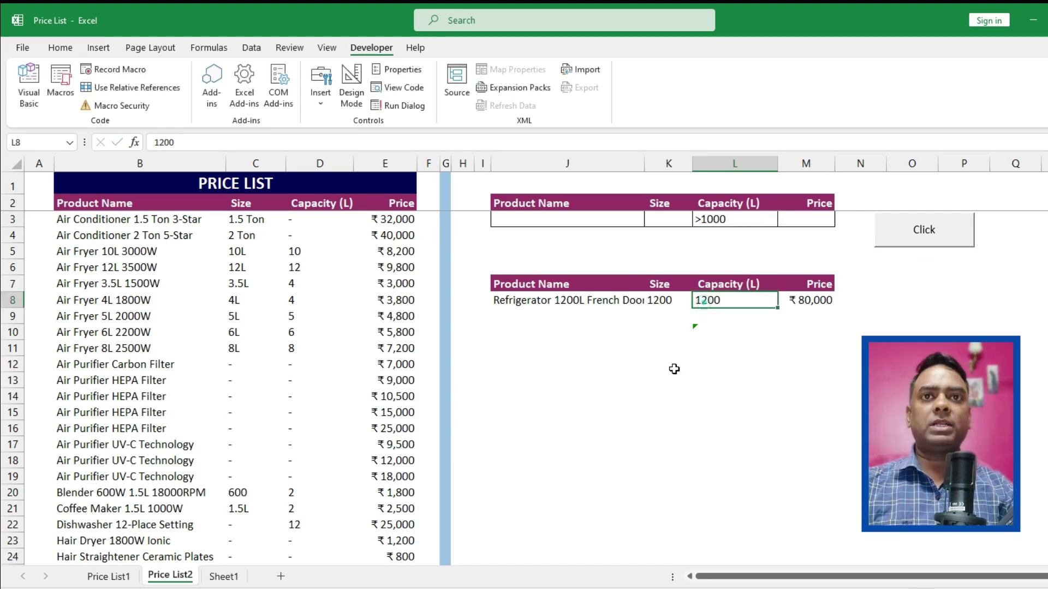
{"action": "left_click", "coordinate": [571, 306]}
- Replace the Capacity criterion with Product Name *french in J3, run the search and review the names, sizes and prices found
{"action": "left_click", "coordinate": [726, 224]}
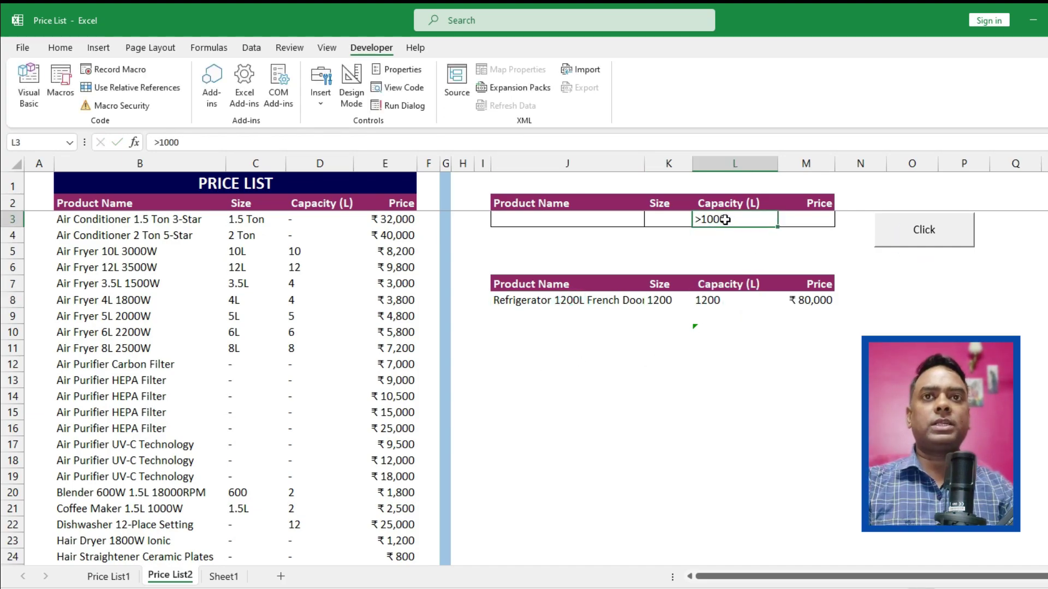
{"action": "key", "text": "Delete"}
{"action": "left_click", "coordinate": [551, 219]}
{"action": "type", "text": "*f"}
{"action": "type", "text": "rench"}
{"action": "left_click", "coordinate": [933, 229]}
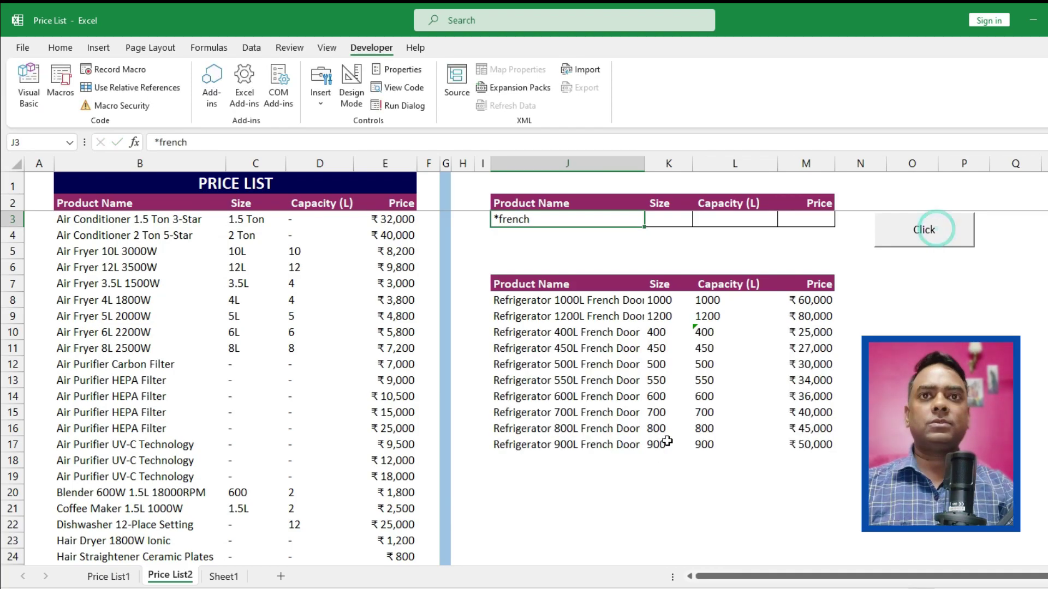
{"action": "scroll", "coordinate": [665, 404], "scroll_direction": "down", "scroll_amount": 3}
{"action": "scroll", "coordinate": [664, 388], "scroll_direction": "up", "scroll_amount": 3}
{"action": "left_click", "coordinate": [622, 380]}
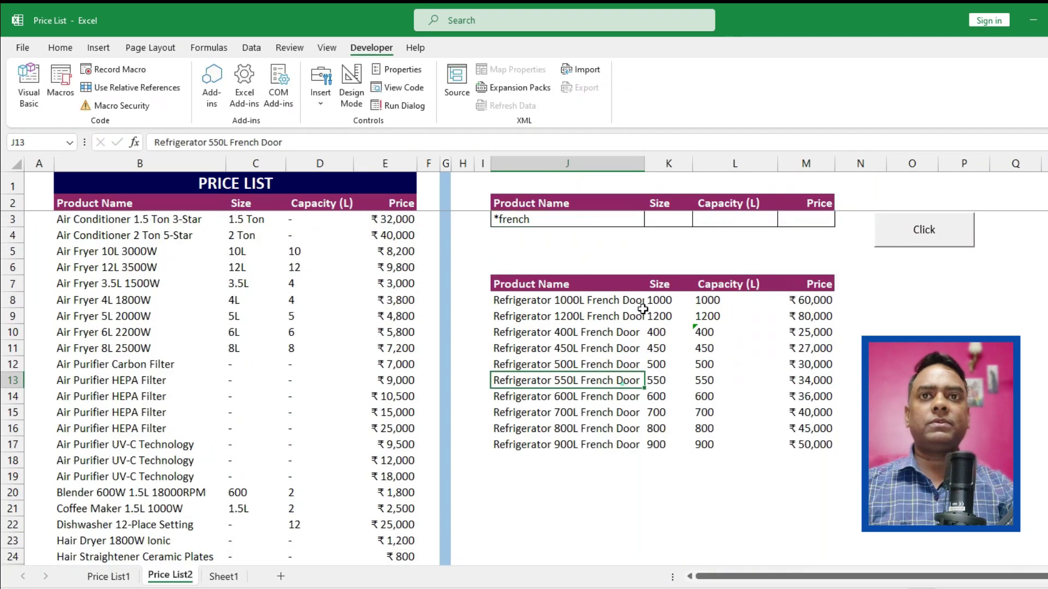
{"action": "left_click", "coordinate": [674, 306]}
{"action": "left_click", "coordinate": [806, 333]}
- Clear the Product Name criterion in J3 and run the search with all criteria empty
{"action": "left_click", "coordinate": [556, 218]}
{"action": "key", "text": "Delete"}
{"action": "left_click", "coordinate": [926, 230]}
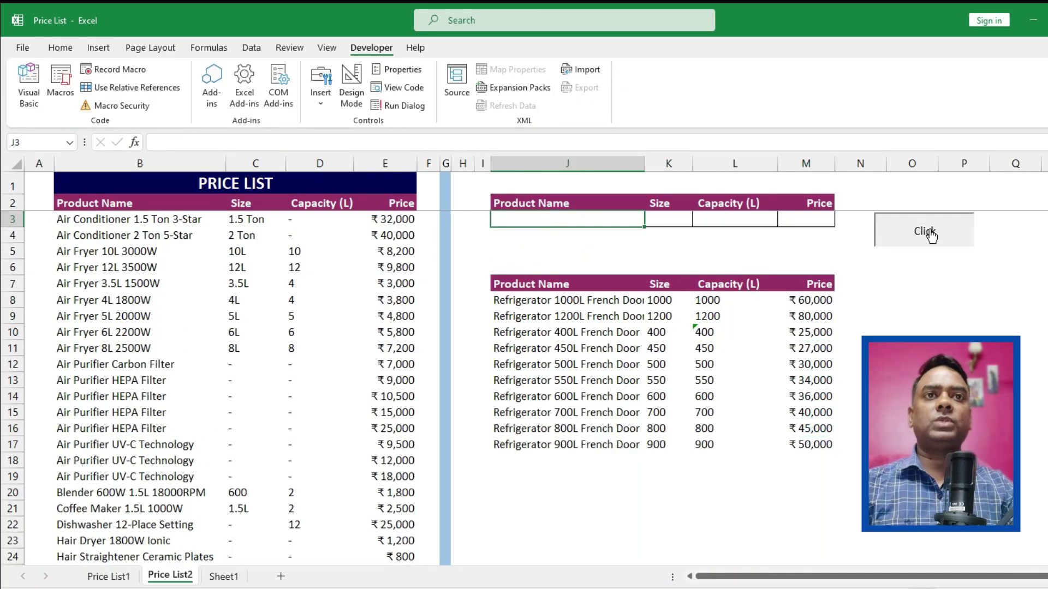